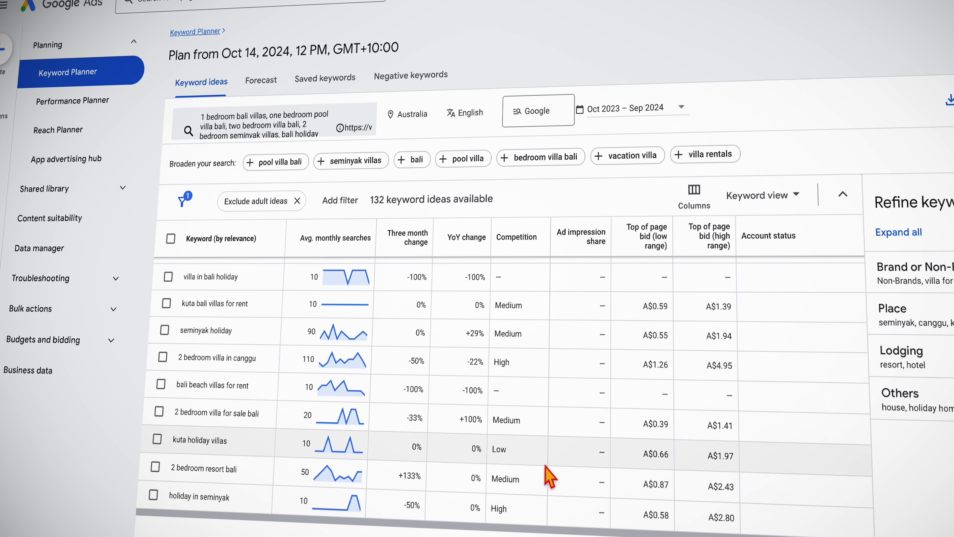
- Scroll up through the Keyword Planner ideas for one-bedroom Bali villa searches
{"action": "scroll", "coordinate": [549, 476], "scroll_direction": "up", "scroll_amount": 10}
- Scroll down through the rest of the keyword ideas table
{"action": "scroll", "coordinate": [549, 480], "scroll_direction": "down", "scroll_amount": 3}
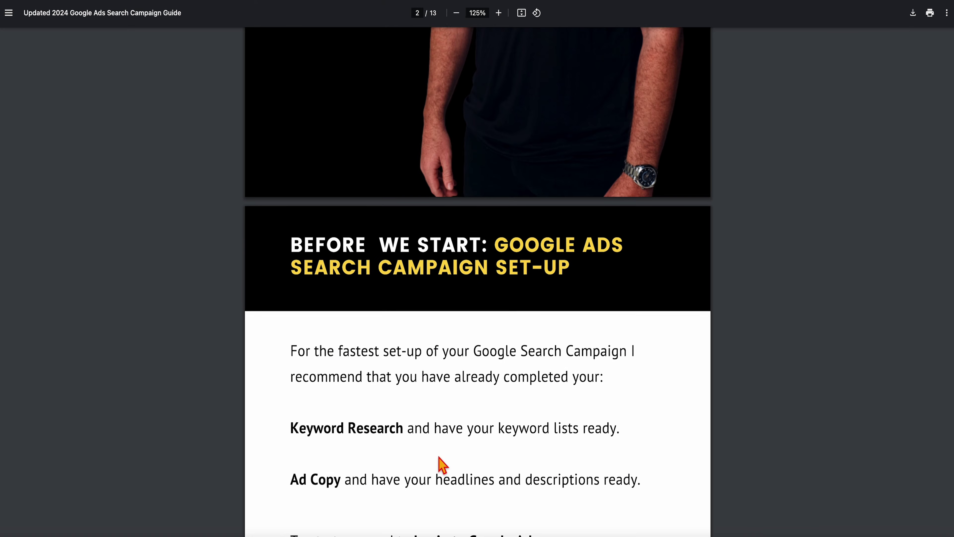
{"action": "scroll", "coordinate": [436, 459], "scroll_direction": "down", "scroll_amount": 3}
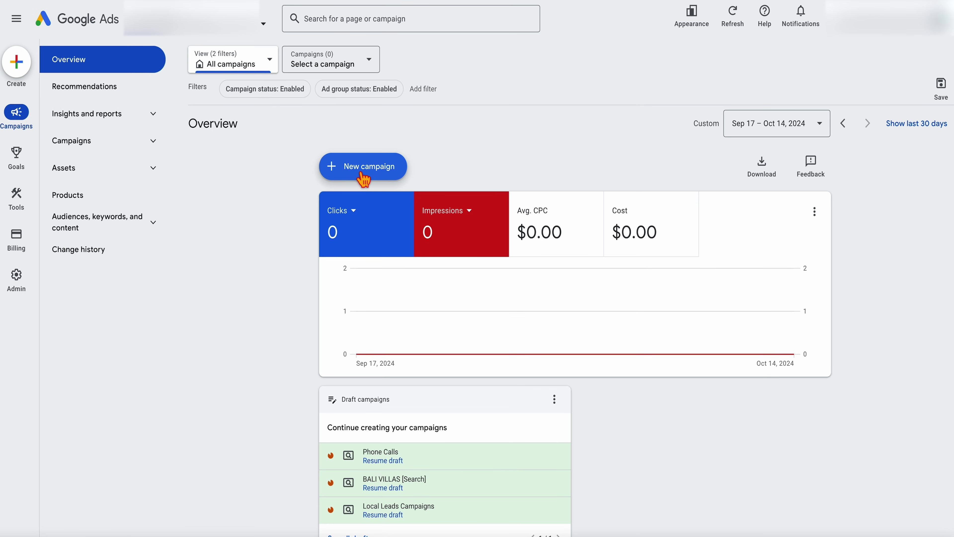
- Start a new campaign and choose Leads as its objective
{"action": "left_click", "coordinate": [376, 172]}
{"action": "left_click", "coordinate": [380, 174]}
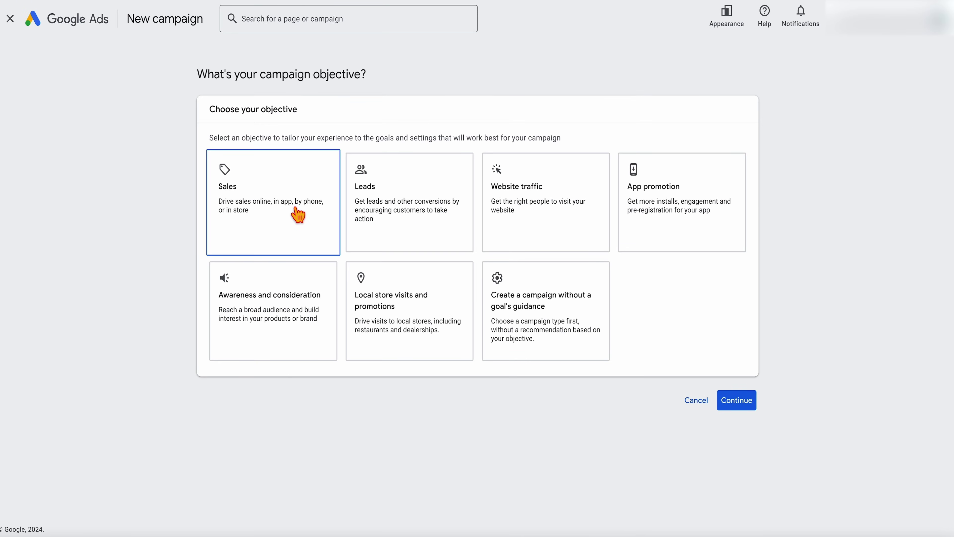
{"action": "left_click", "coordinate": [415, 214]}
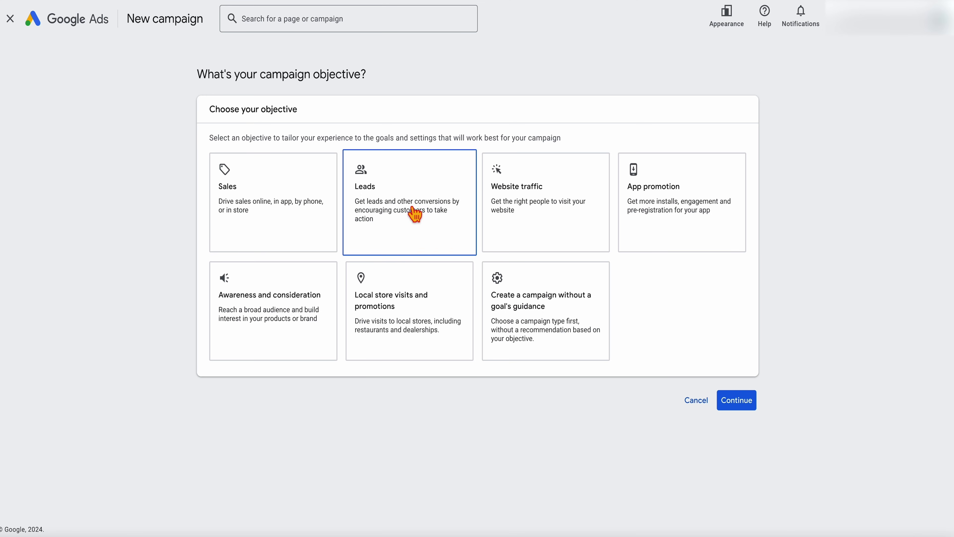
{"action": "left_click", "coordinate": [385, 217]}
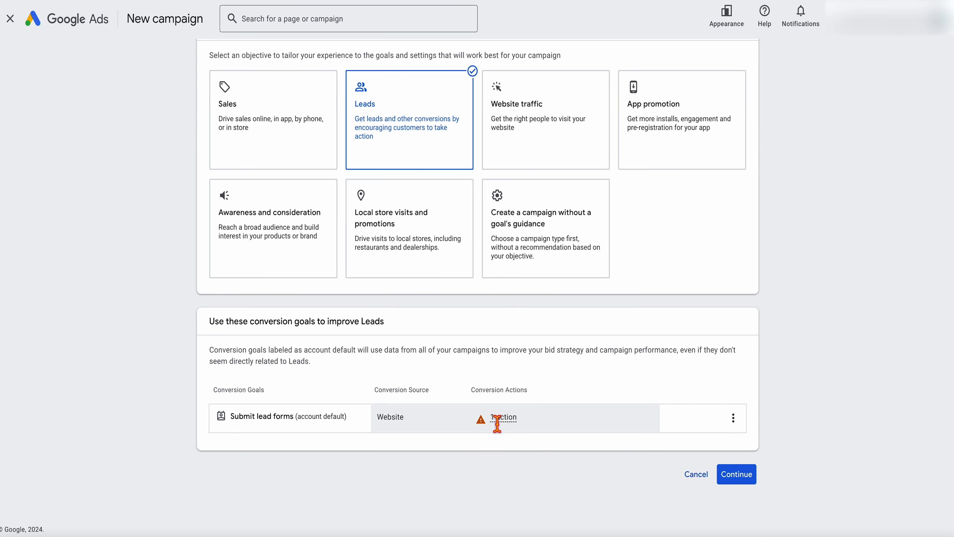
- Inspect the Submit lead forms goal options, keep that goal, and continue
{"action": "mouse_move", "coordinate": [500, 425]}
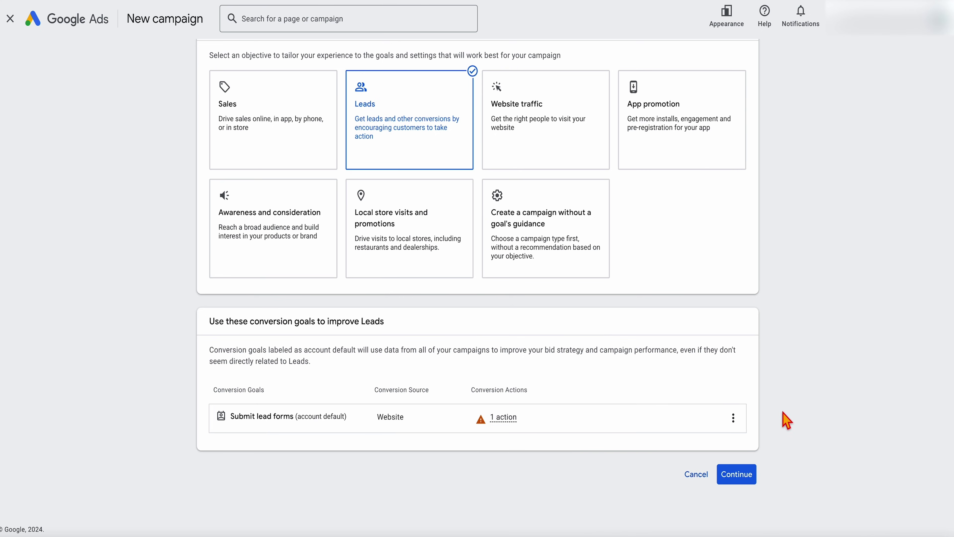
{"action": "left_click", "coordinate": [733, 418]}
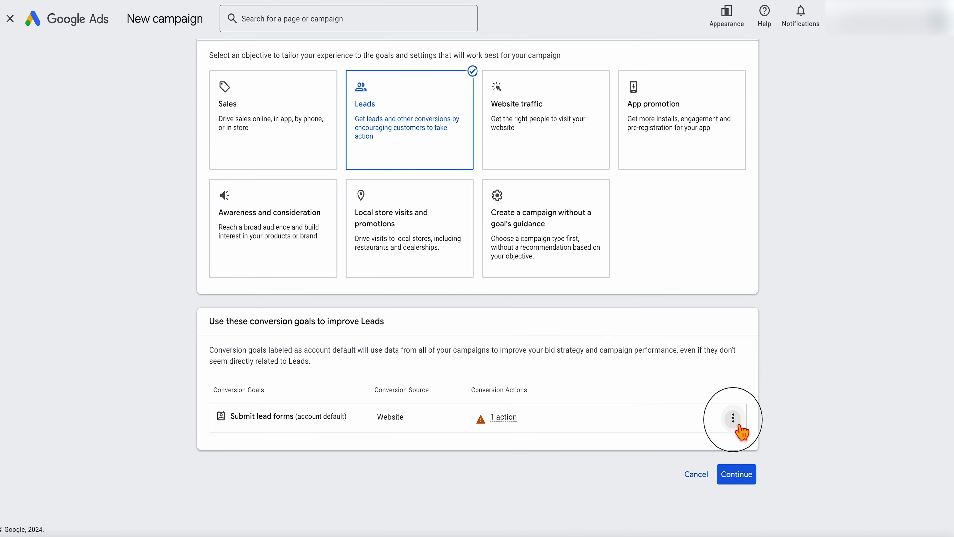
{"action": "left_click", "coordinate": [811, 392]}
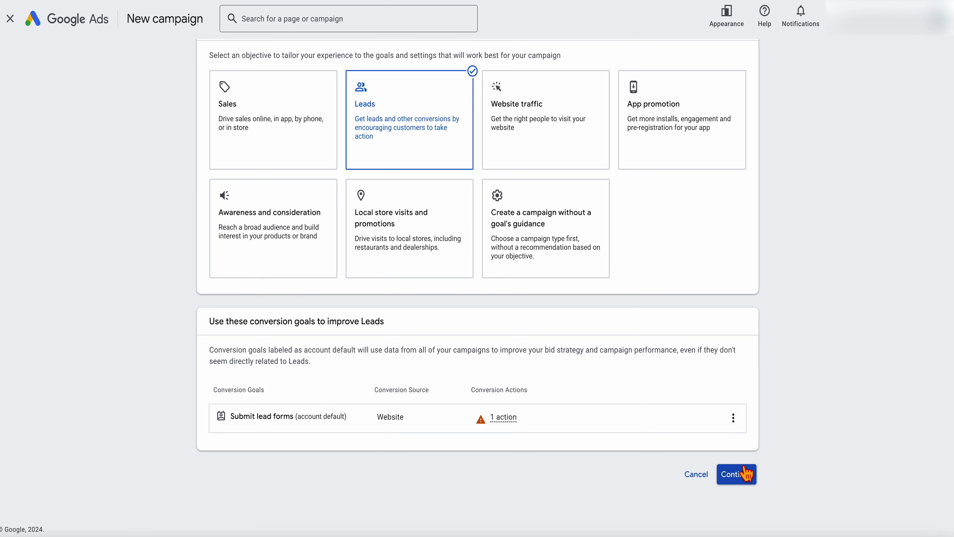
{"action": "left_click", "coordinate": [746, 481]}
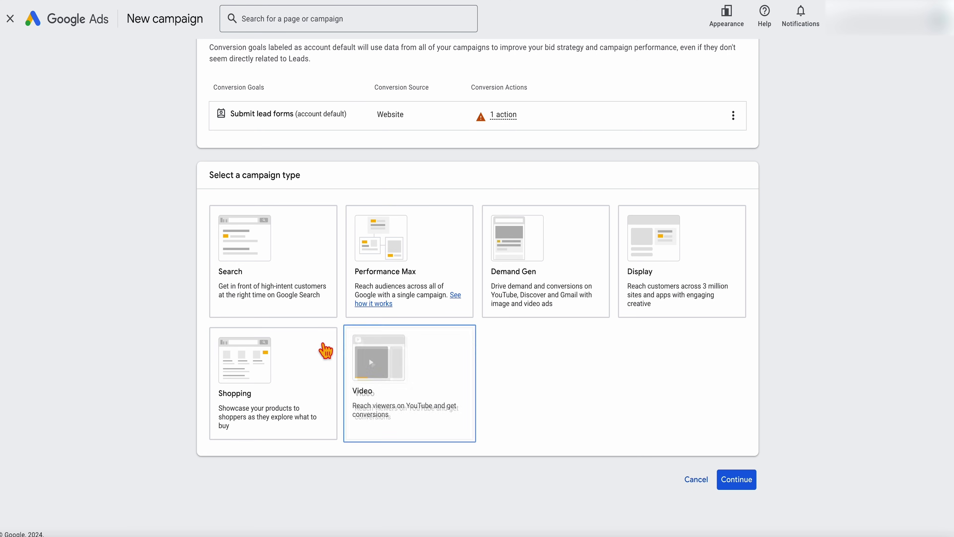
- Choose Search as the campaign type and continue to the naming step
{"action": "left_click", "coordinate": [279, 297]}
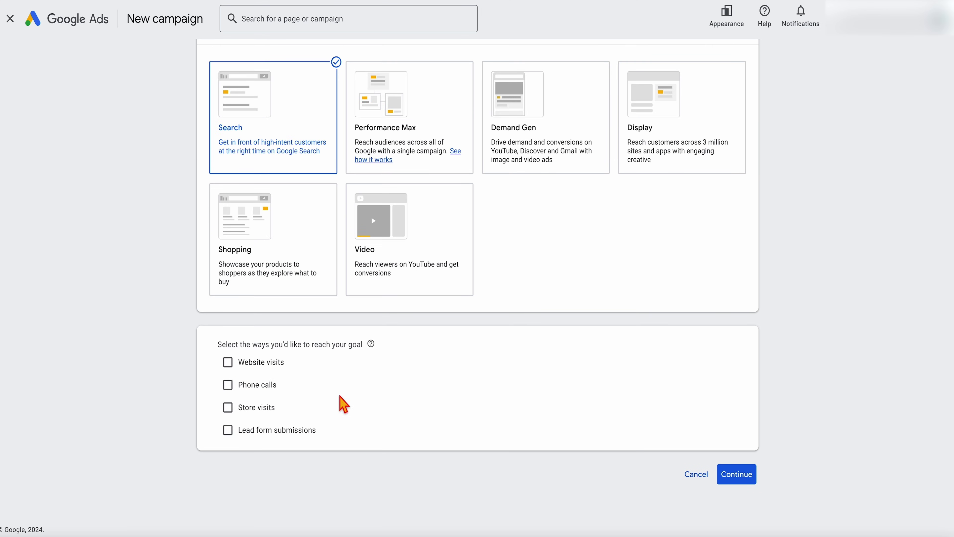
{"action": "scroll", "coordinate": [396, 416], "scroll_direction": "up", "scroll_amount": 7}
{"action": "mouse_move", "coordinate": [413, 243]}
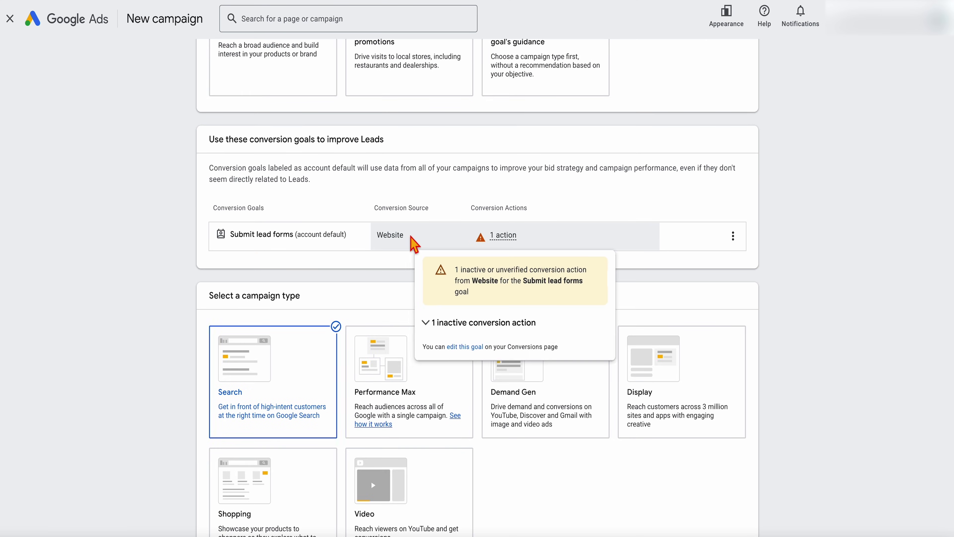
{"action": "scroll", "coordinate": [413, 243], "scroll_direction": "down", "scroll_amount": 7}
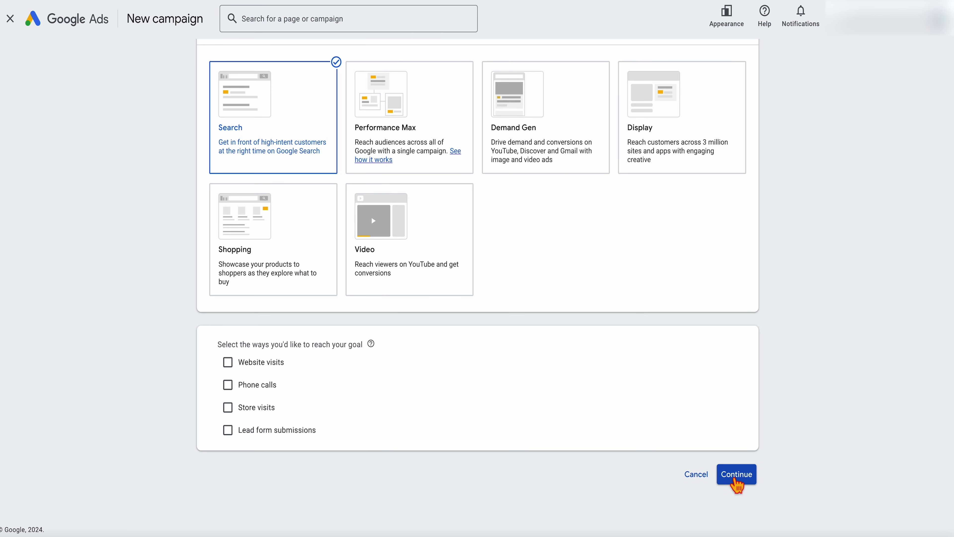
{"action": "left_click", "coordinate": [730, 479]}
- Select the default Leads-Search-5 name and take '1 Bedroom Vilas' from cell A2 of the Keyword Research Template
{"action": "triple_click", "coordinate": [269, 410]}
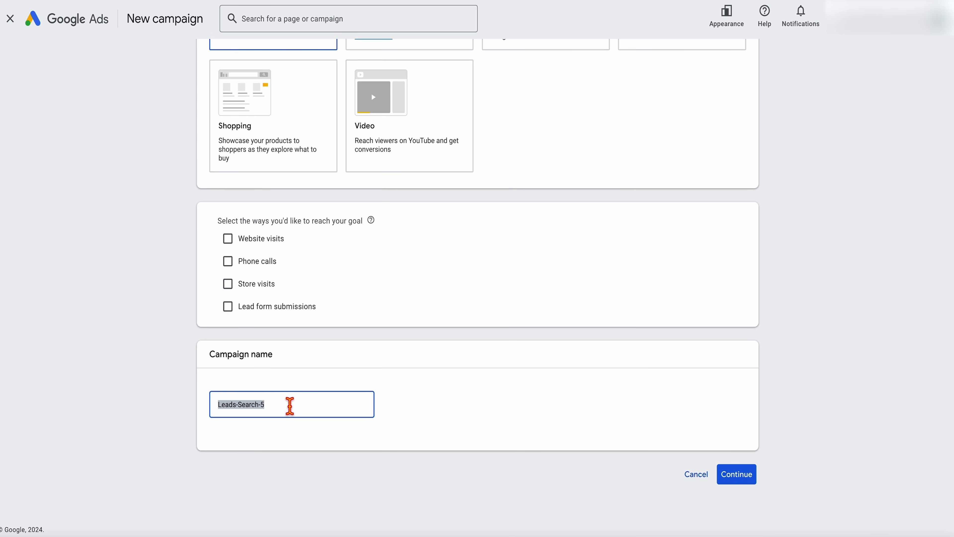
{"action": "left_click", "coordinate": [341, 22]}
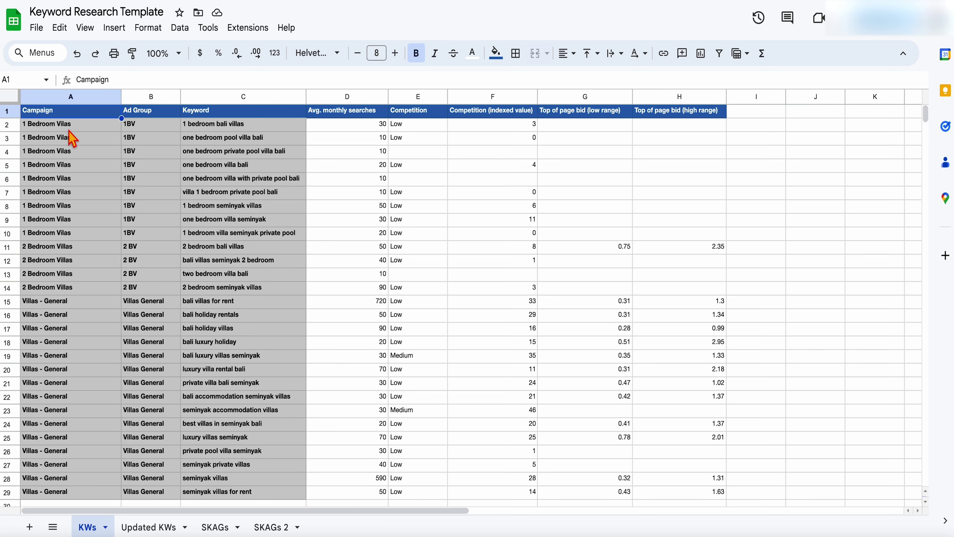
{"action": "left_click", "coordinate": [69, 129]}
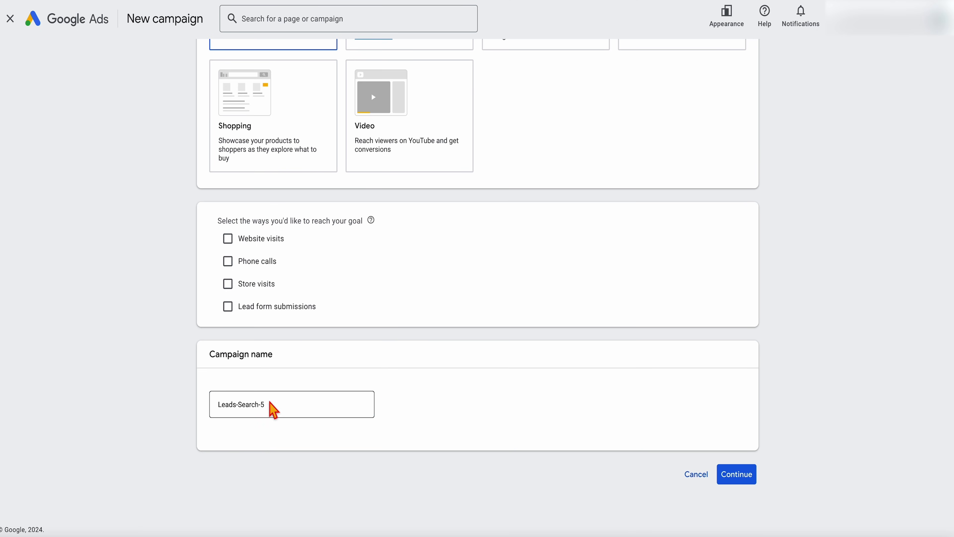
{"action": "left_click", "coordinate": [274, 410]}
- Replace the campaign name with '1 Bedroom Vilas [Search]' and continue
{"action": "key", "text": "ctrl+a"}
{"action": "type", "text": "1 Bedroom Vilas"}
{"action": "type", "text": "[Se"}
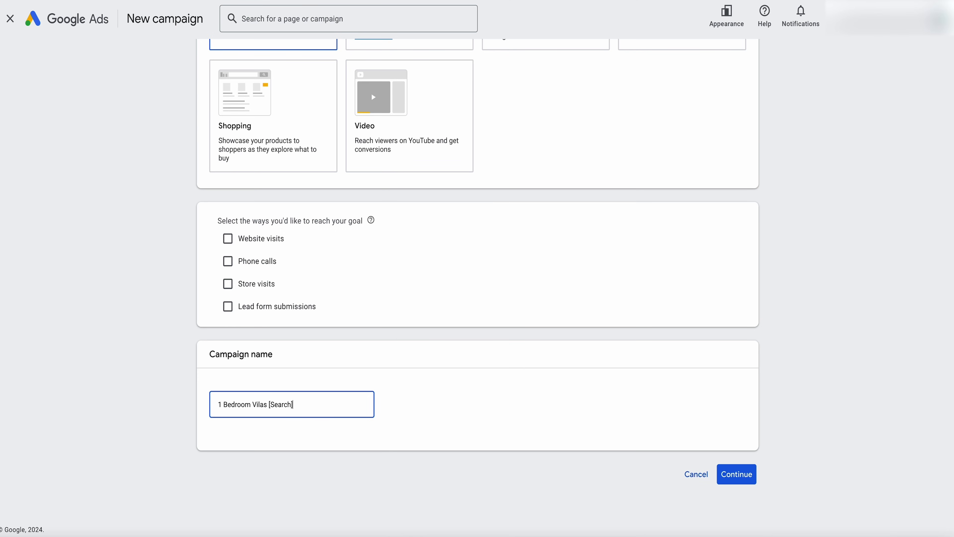
{"action": "left_click", "coordinate": [746, 481]}
- Start a new campaign rather than a saved draft, with bidding focused on Clicks
{"action": "left_click", "coordinate": [740, 475]}
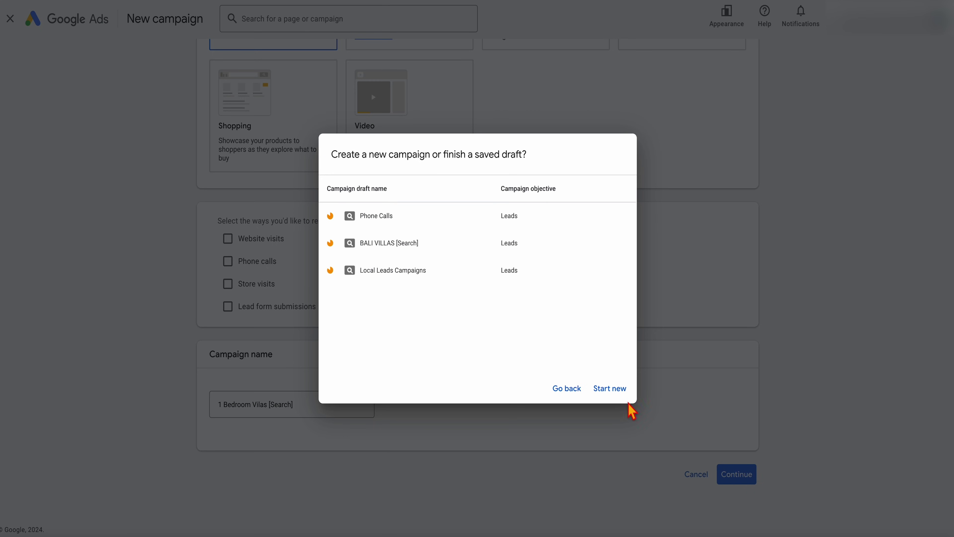
{"action": "left_click", "coordinate": [604, 389]}
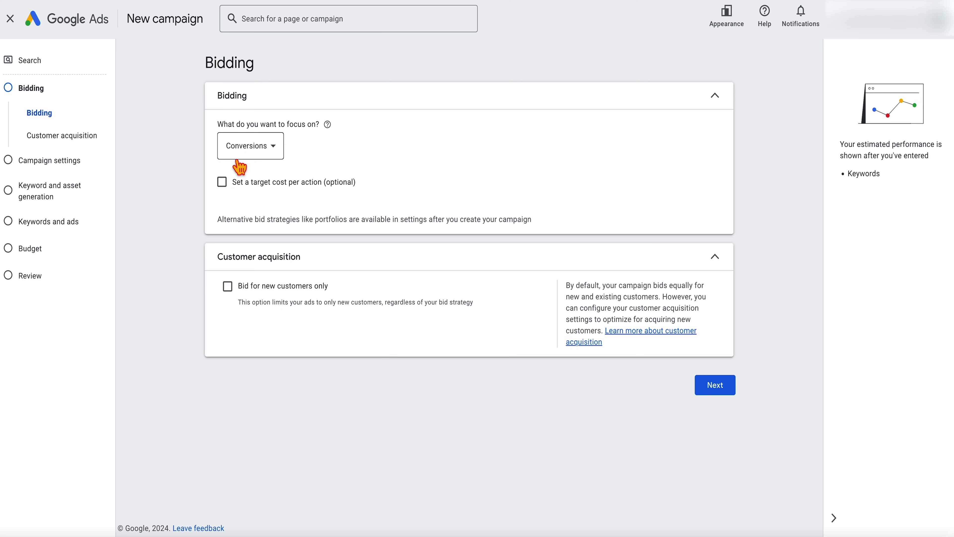
{"action": "left_click", "coordinate": [241, 151]}
{"action": "left_click", "coordinate": [240, 252]}
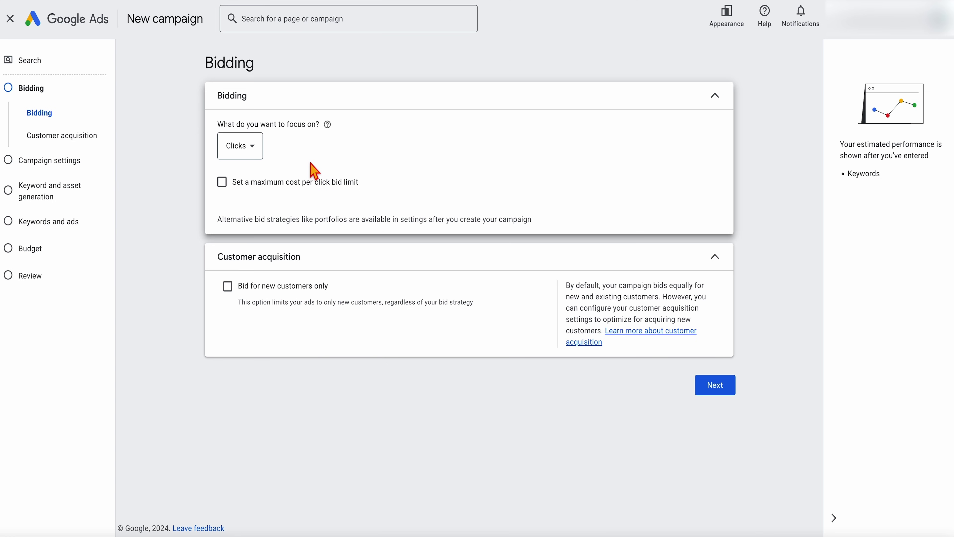
- In campaign settings, dismiss the warning, untick Google Display Network, and select Australia
{"action": "left_click", "coordinate": [715, 386]}
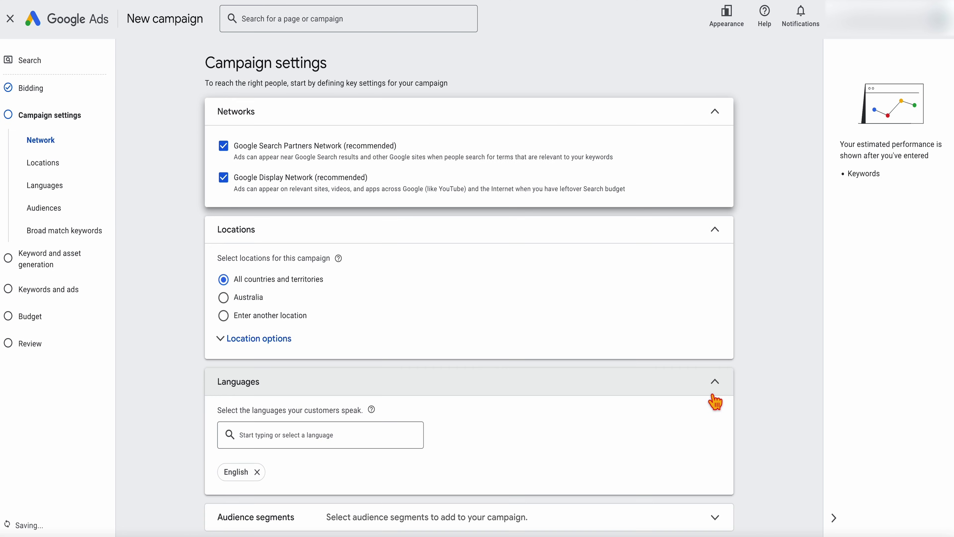
{"action": "scroll", "coordinate": [514, 404], "scroll_direction": "down", "scroll_amount": 3}
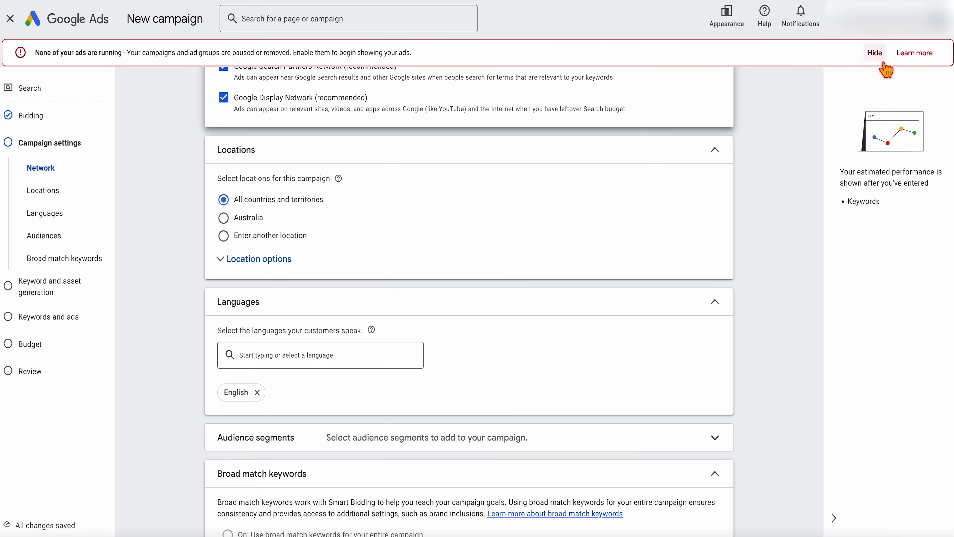
{"action": "left_click", "coordinate": [884, 64]}
{"action": "scroll", "coordinate": [518, 240], "scroll_direction": "up", "scroll_amount": 3}
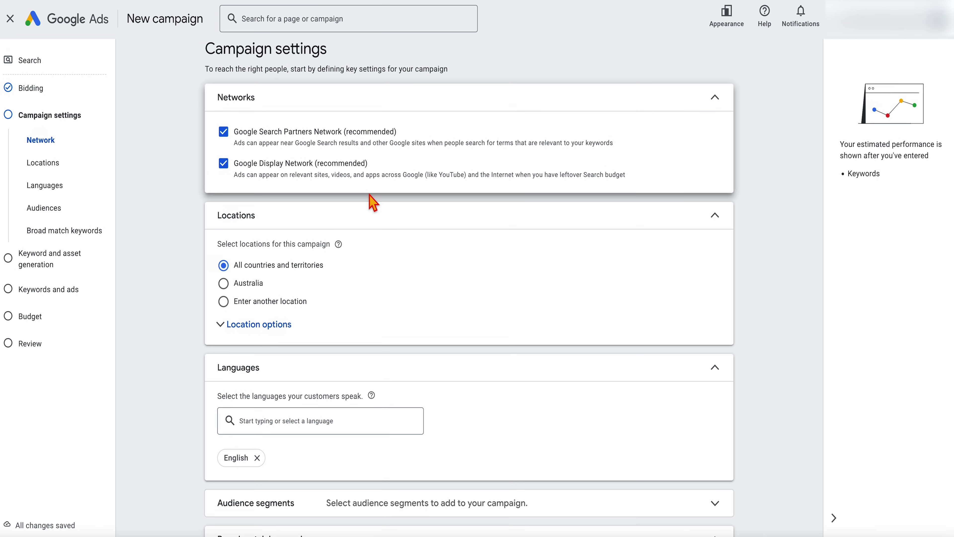
{"action": "left_click", "coordinate": [229, 174]}
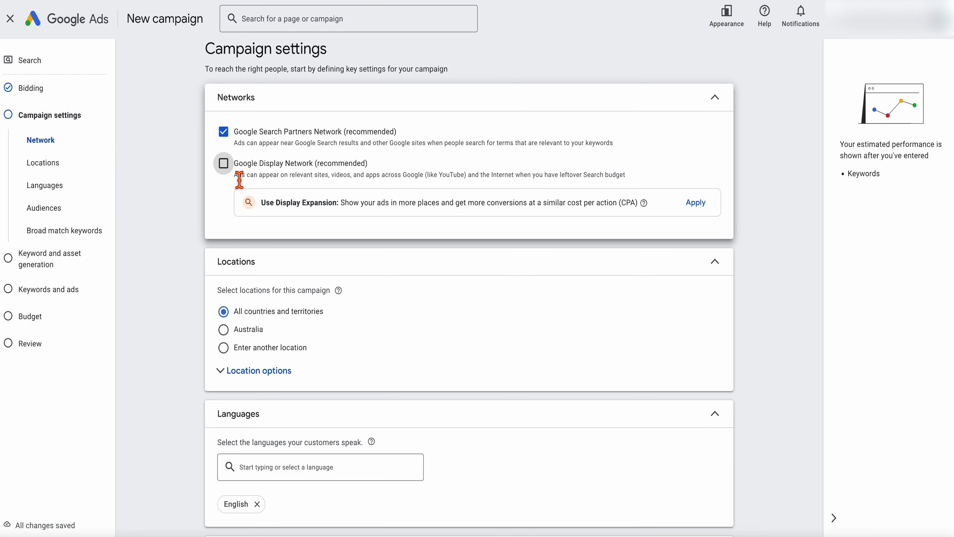
{"action": "left_click_drag", "start_coordinate": [389, 171], "coordinate": [410, 174]}
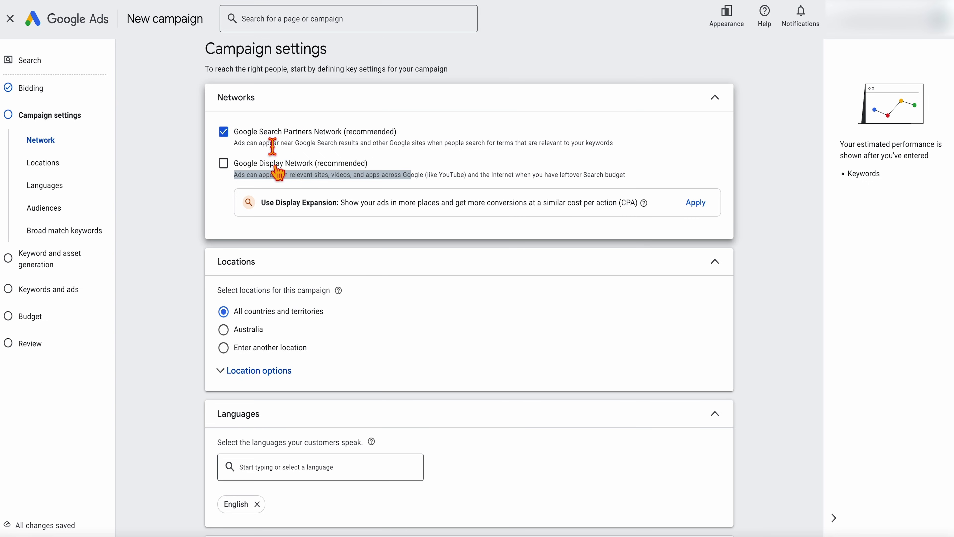
{"action": "left_click", "coordinate": [244, 333]}
- Choose to enter another location, expand Location options' Include choices, then return to the guide PDF
{"action": "left_click", "coordinate": [243, 350]}
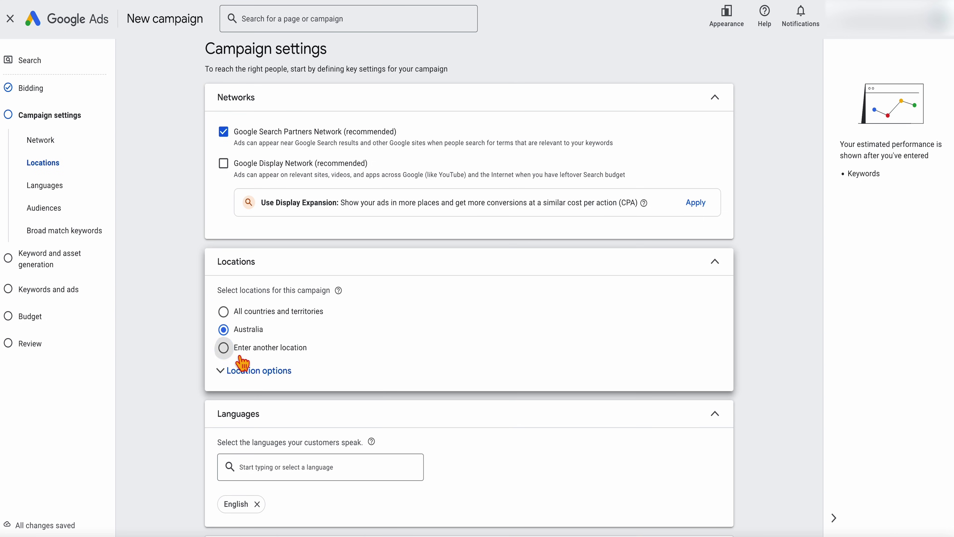
{"action": "scroll", "coordinate": [236, 366], "scroll_direction": "down", "scroll_amount": 1}
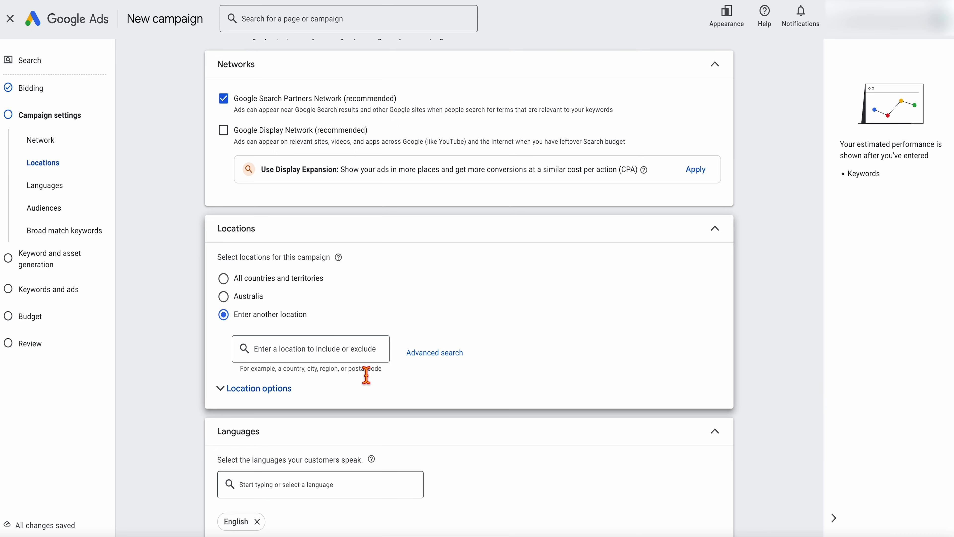
{"action": "left_click", "coordinate": [237, 297]}
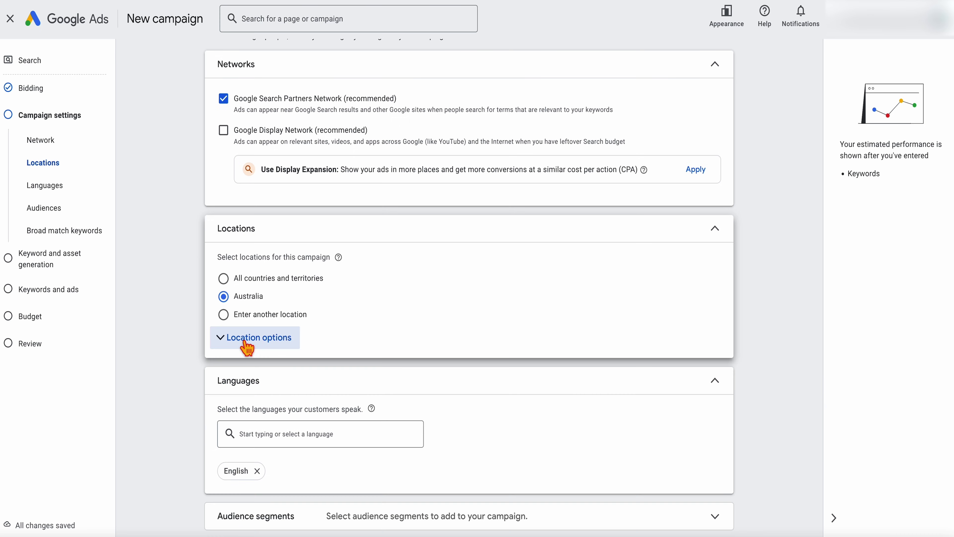
{"action": "left_click", "coordinate": [242, 336]}
{"action": "scroll", "coordinate": [259, 359], "scroll_direction": "down", "scroll_amount": 2}
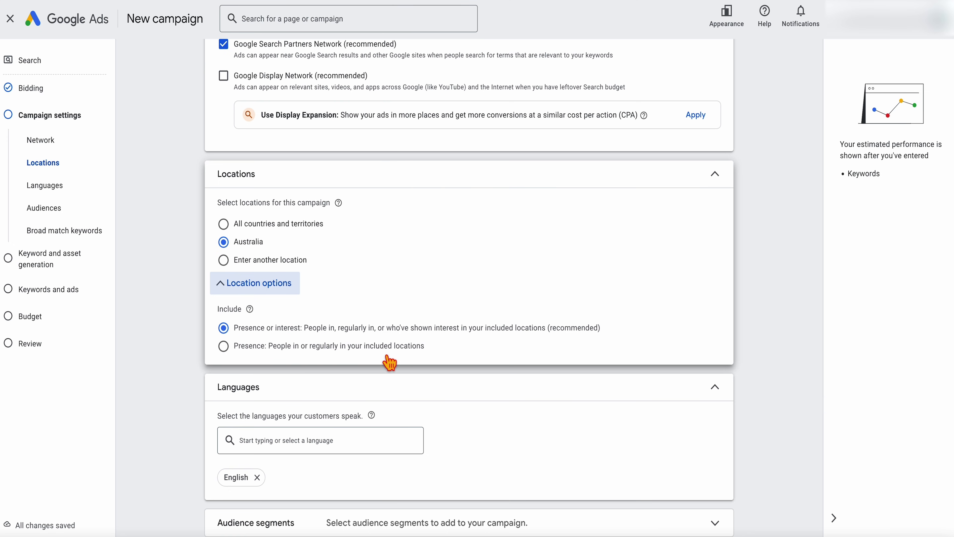
{"action": "key", "text": "ctrl+Tab"}
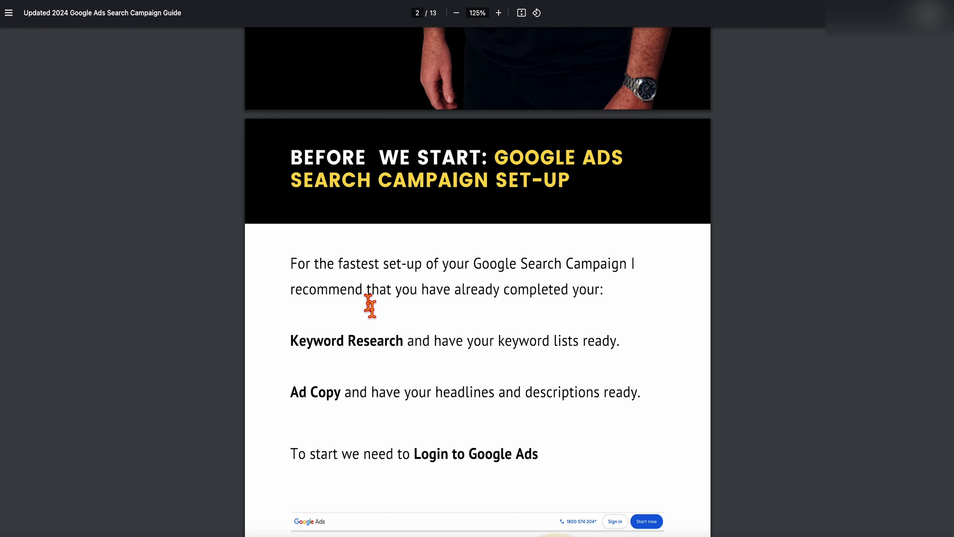
{"action": "scroll", "coordinate": [369, 305], "scroll_direction": "down", "scroll_amount": 15}
{"action": "scroll", "coordinate": [370, 312], "scroll_direction": "down", "scroll_amount": 10}
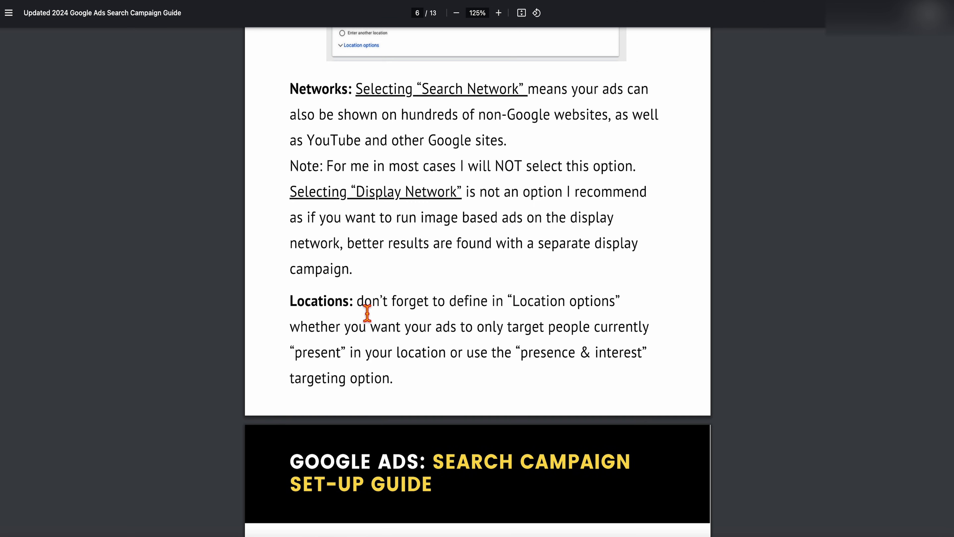
{"action": "scroll", "coordinate": [373, 316], "scroll_direction": "up", "scroll_amount": 3}
{"action": "scroll", "coordinate": [357, 338], "scroll_direction": "down", "scroll_amount": 2}
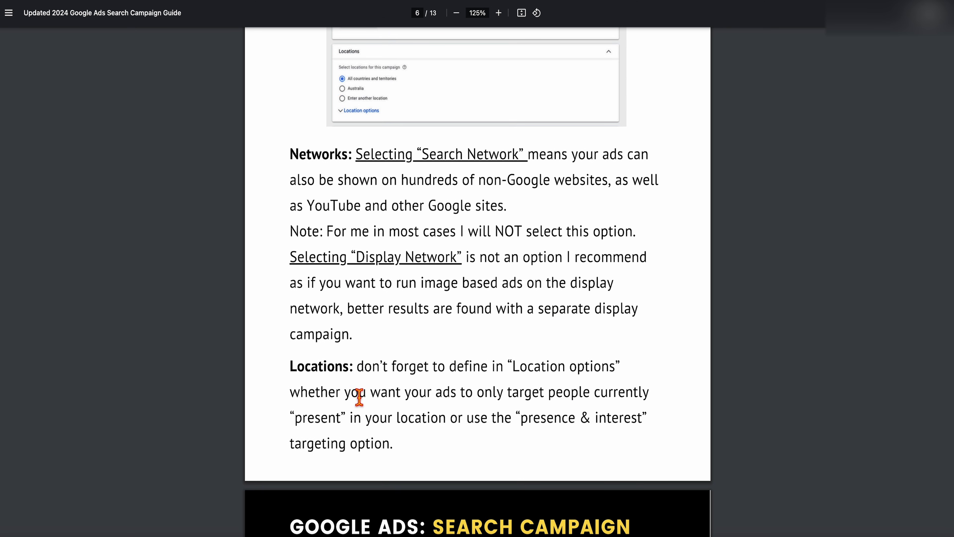
{"action": "key", "text": "ctrl+Tab"}
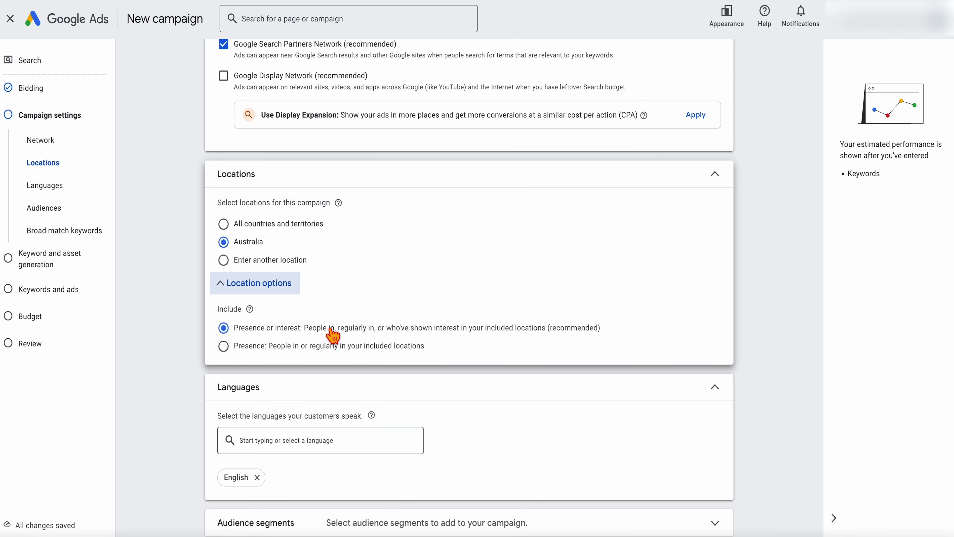
- Target only people present in the location and open the audience segment list
{"action": "left_click", "coordinate": [334, 346]}
{"action": "scroll", "coordinate": [363, 385], "scroll_direction": "down", "scroll_amount": 4}
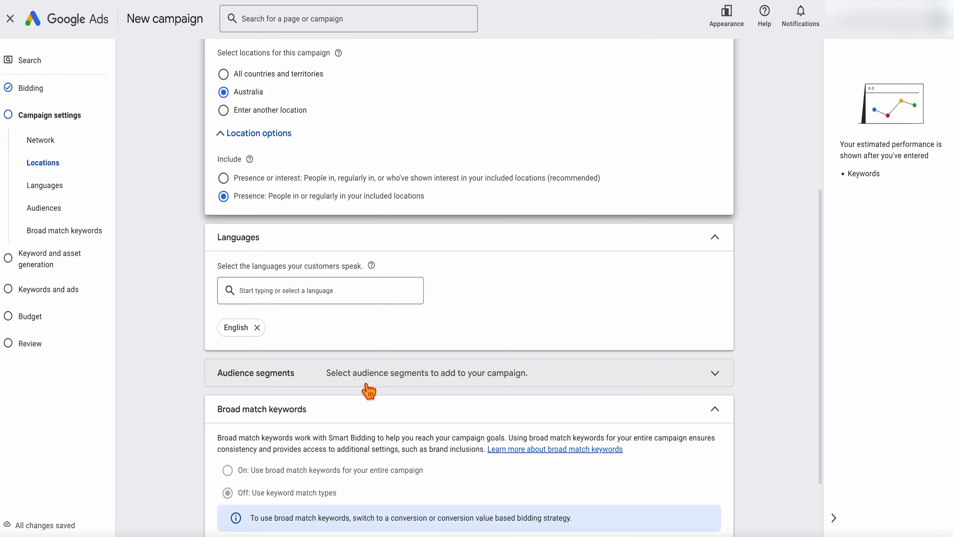
{"action": "left_click", "coordinate": [363, 381]}
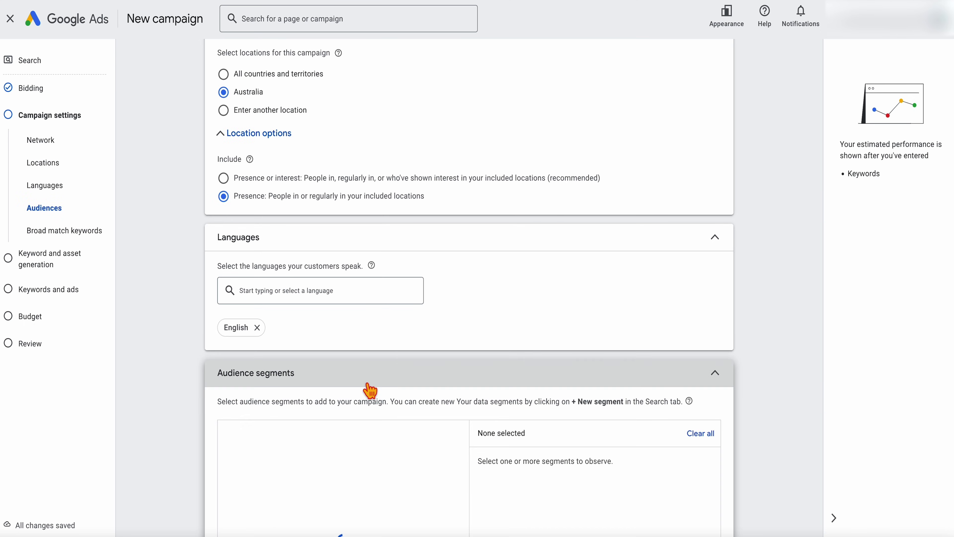
{"action": "scroll", "coordinate": [364, 385], "scroll_direction": "down", "scroll_amount": 3}
{"action": "scroll", "coordinate": [365, 389], "scroll_direction": "down", "scroll_amount": 3}
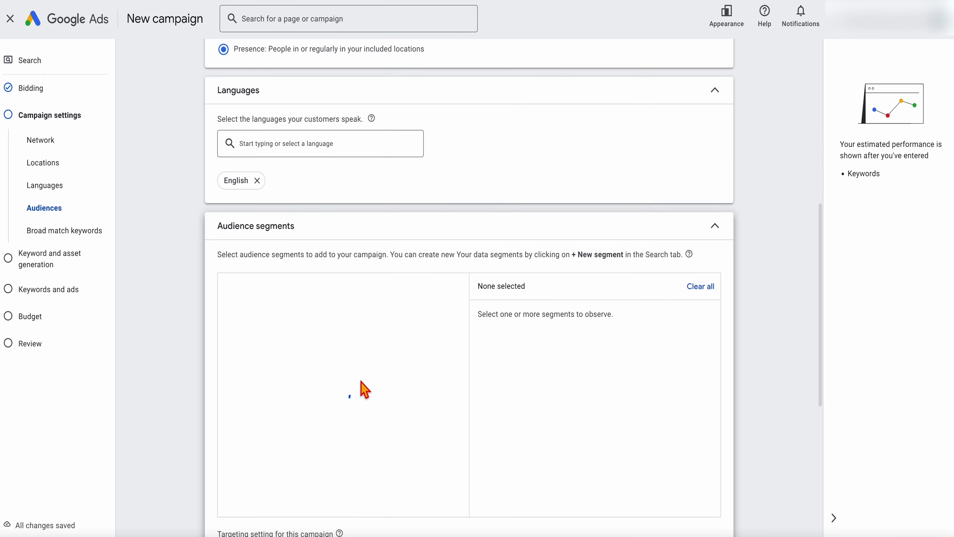
{"action": "scroll", "coordinate": [586, 413], "scroll_direction": "down", "scroll_amount": 4}
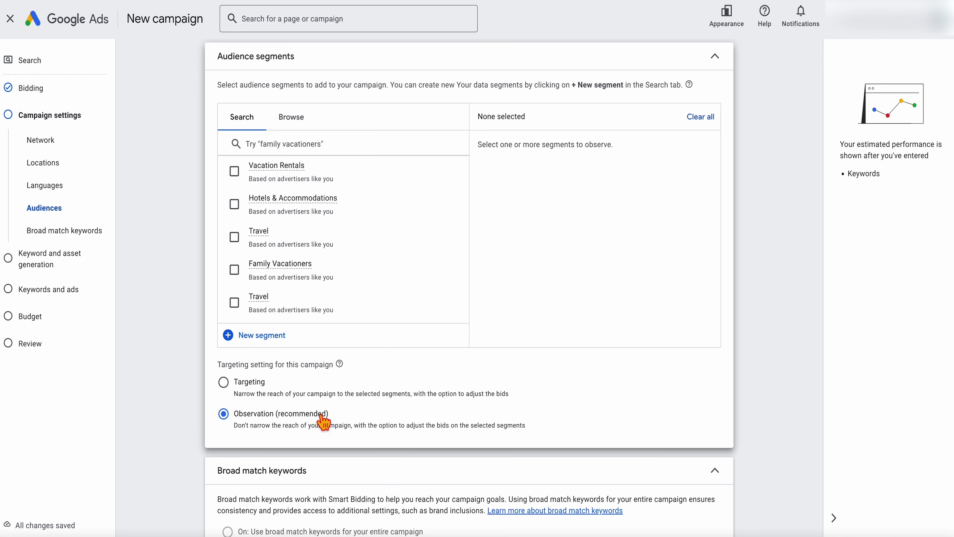
{"action": "scroll", "coordinate": [347, 234], "scroll_direction": "up", "scroll_amount": 5}
{"action": "scroll", "coordinate": [355, 233], "scroll_direction": "up", "scroll_amount": 2}
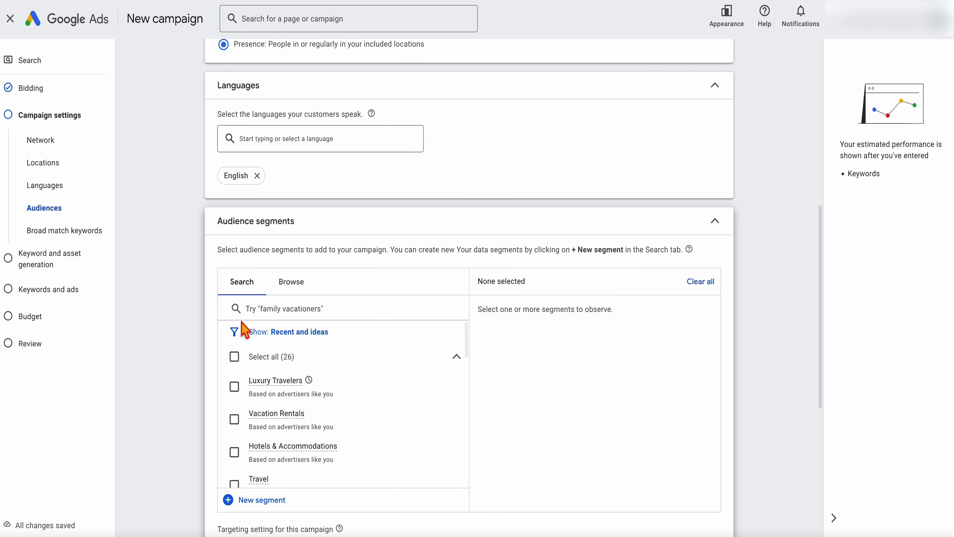
- Select all 26 suggested audience segments, keeping Observation mode
{"action": "left_click", "coordinate": [234, 356]}
{"action": "scroll", "coordinate": [294, 362], "scroll_direction": "down", "scroll_amount": 6}
{"action": "scroll", "coordinate": [330, 404], "scroll_direction": "down", "scroll_amount": 3}
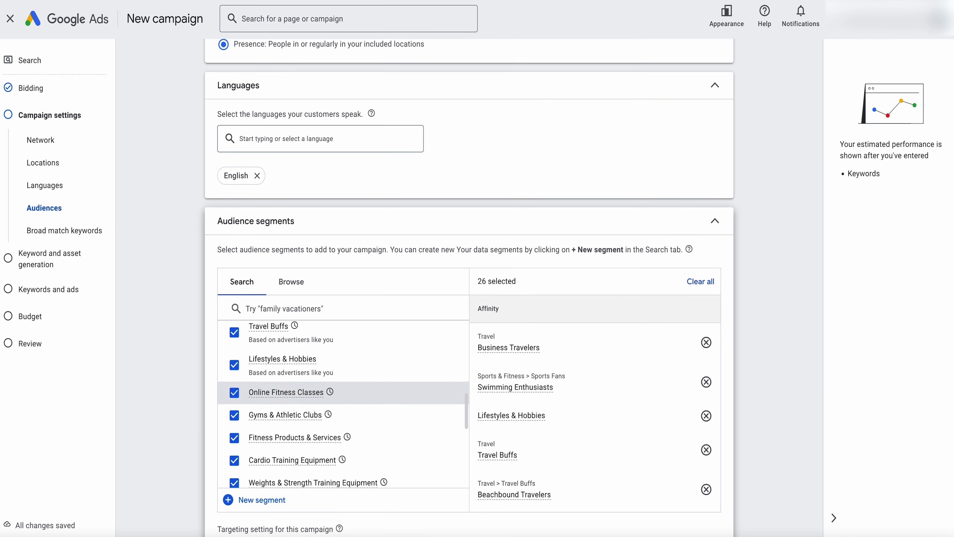
{"action": "scroll", "coordinate": [199, 407], "scroll_direction": "down", "scroll_amount": 2}
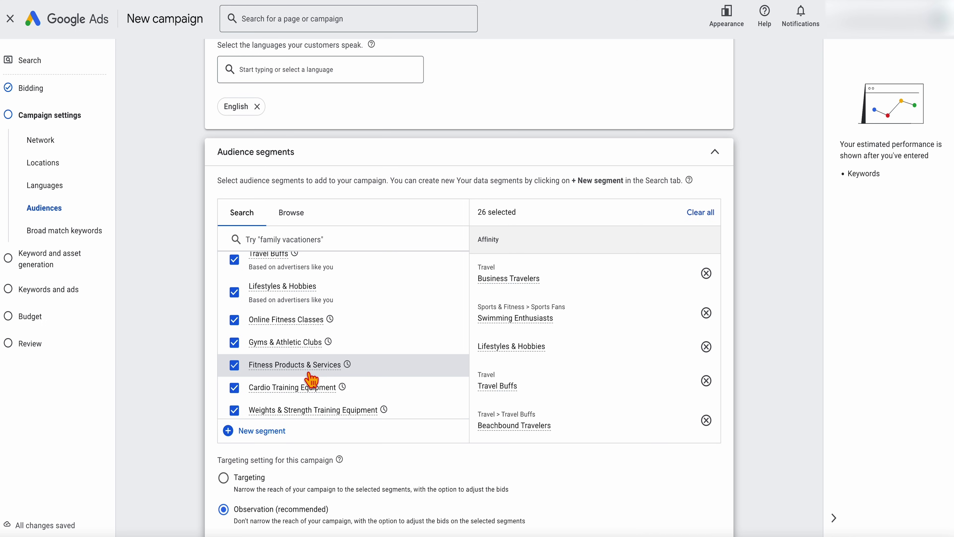
{"action": "scroll", "coordinate": [311, 379], "scroll_direction": "down", "scroll_amount": 3}
{"action": "scroll", "coordinate": [312, 379], "scroll_direction": "up", "scroll_amount": 7}
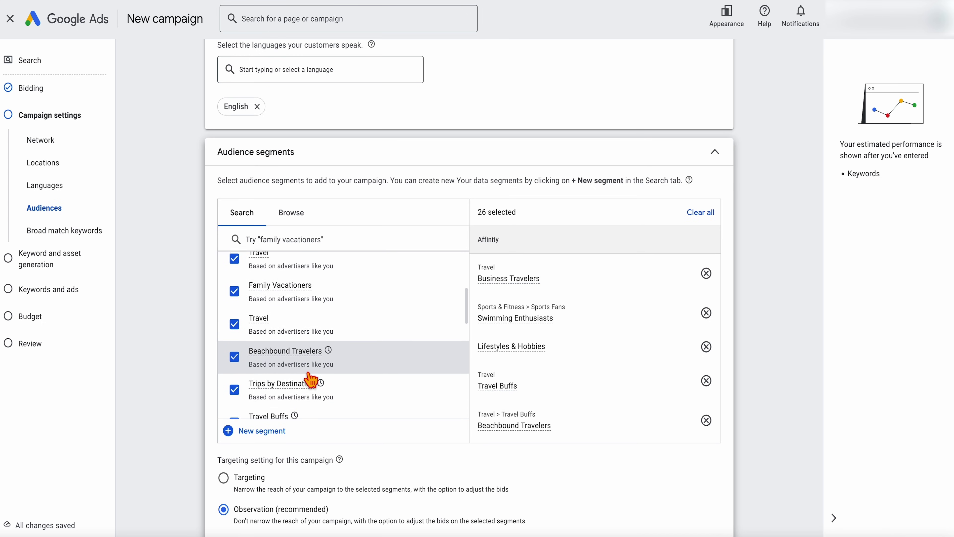
{"action": "scroll", "coordinate": [311, 380], "scroll_direction": "up", "scroll_amount": 1}
{"action": "scroll", "coordinate": [311, 379], "scroll_direction": "up", "scroll_amount": 5}
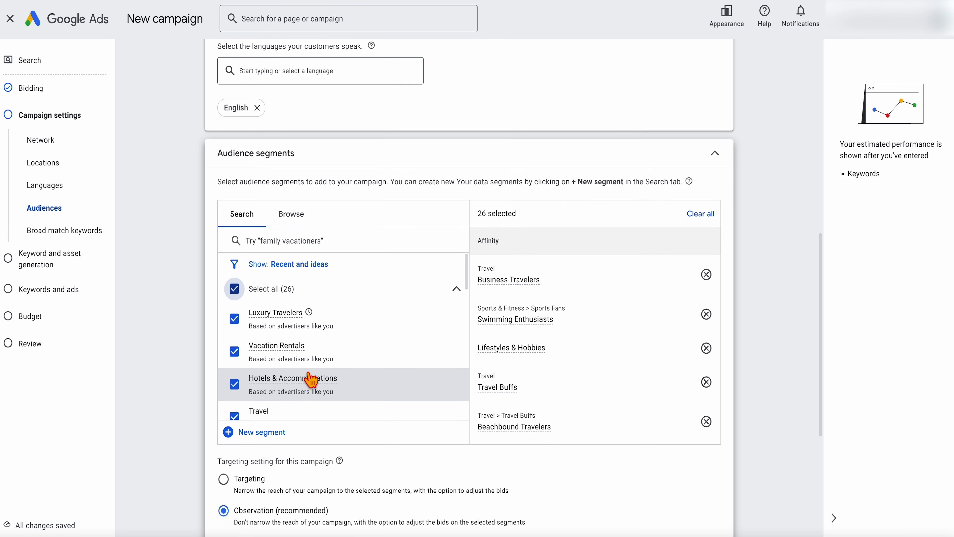
{"action": "scroll", "coordinate": [315, 458], "scroll_direction": "down", "scroll_amount": 2}
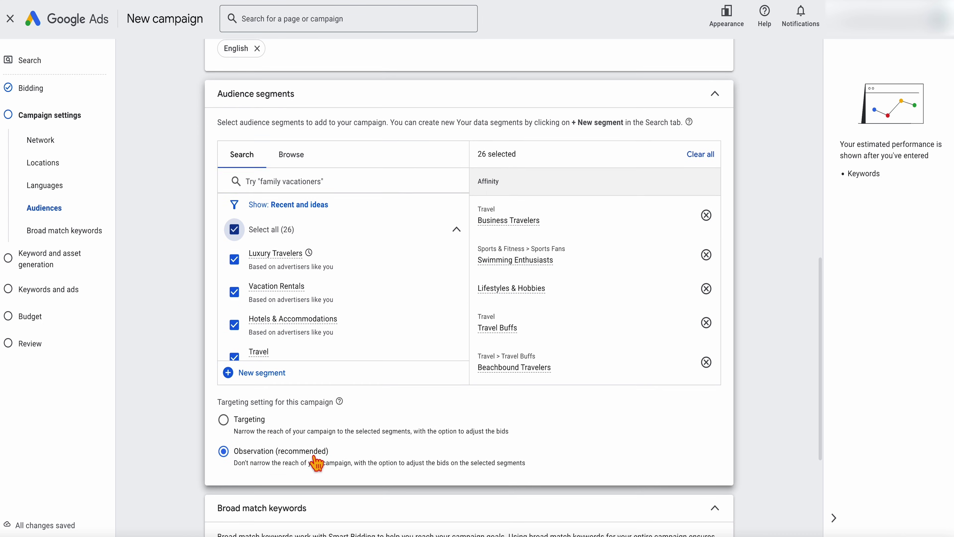
{"action": "left_click_drag", "start_coordinate": [241, 469], "coordinate": [519, 457]}
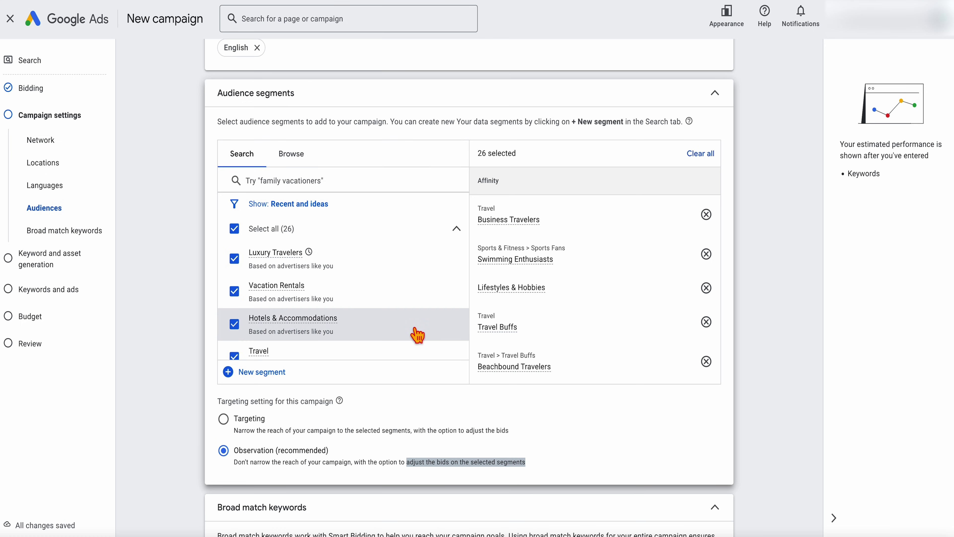
{"action": "scroll", "coordinate": [421, 414], "scroll_direction": "down", "scroll_amount": 5}
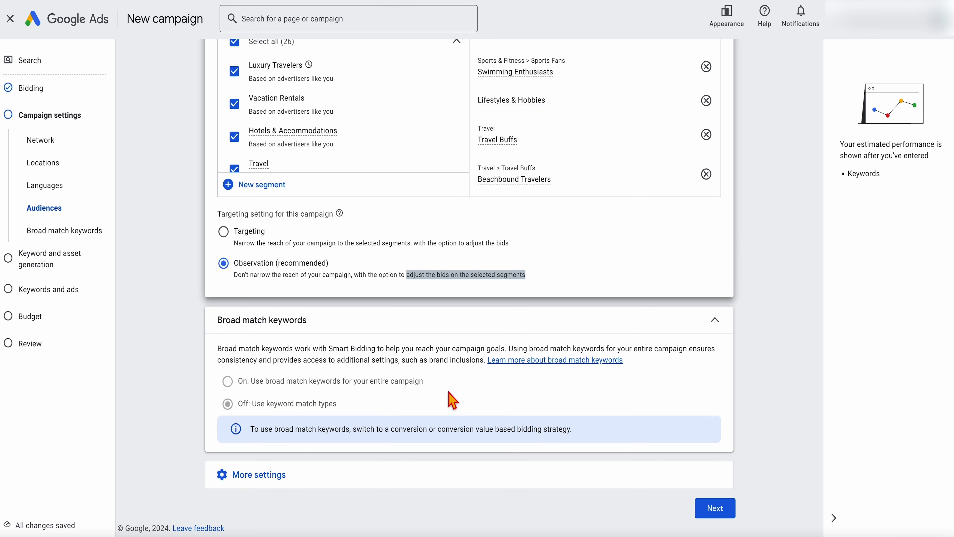
- Expand More settings and open the campaign's Brands inclusion and exclusion settings
{"action": "left_click", "coordinate": [316, 478]}
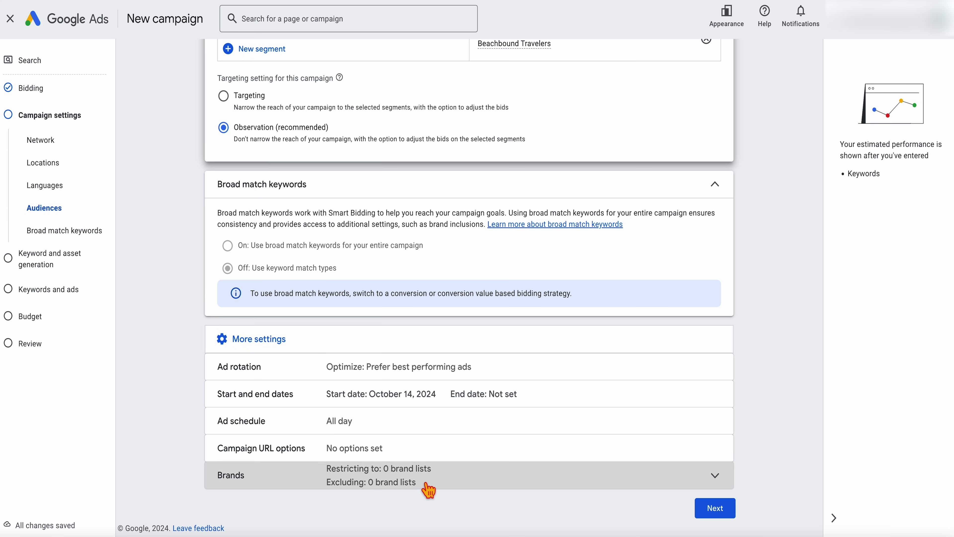
{"action": "left_click", "coordinate": [427, 485]}
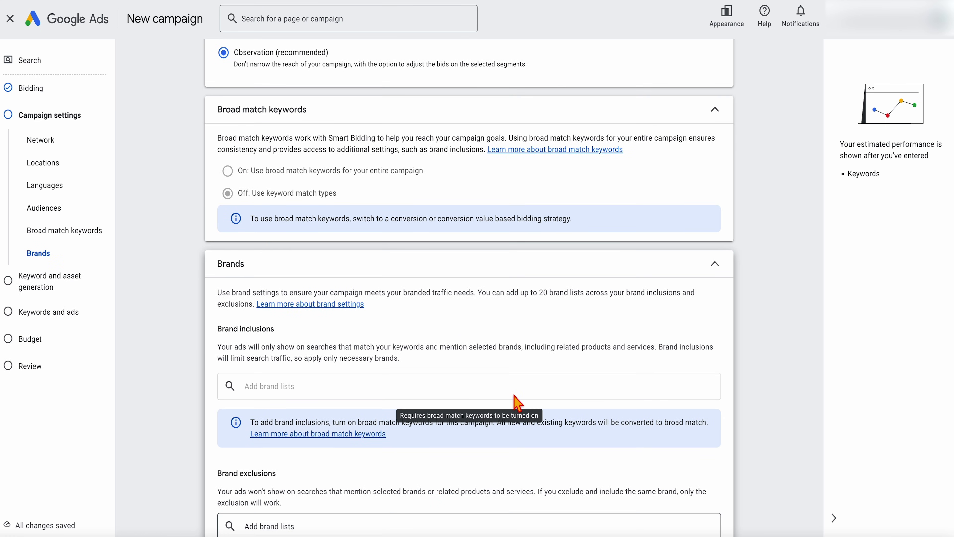
{"action": "scroll", "coordinate": [517, 402], "scroll_direction": "down", "scroll_amount": 3}
- Start a 'My Villas in Bali' brand exclusion list with the villas website, then discard it
{"action": "left_click", "coordinate": [298, 440]}
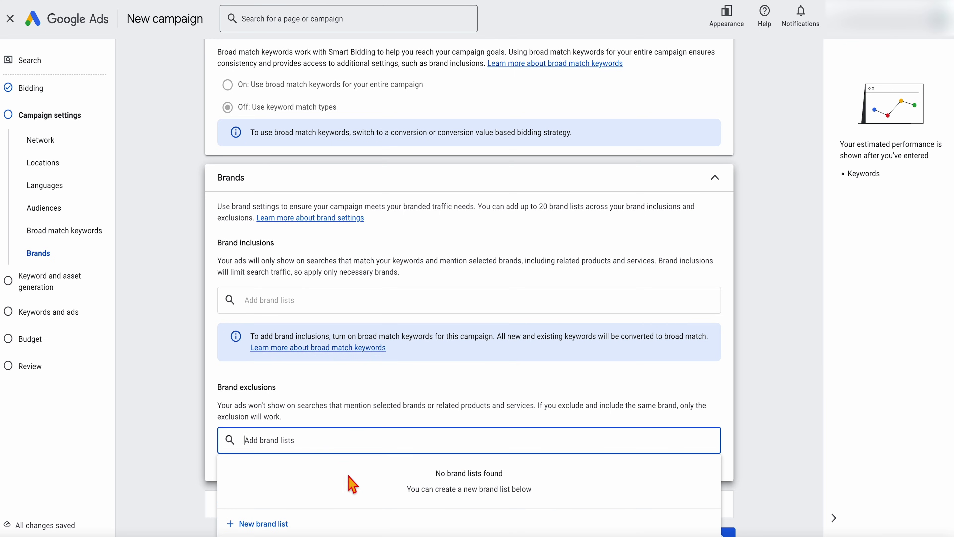
{"action": "left_click", "coordinate": [273, 524]}
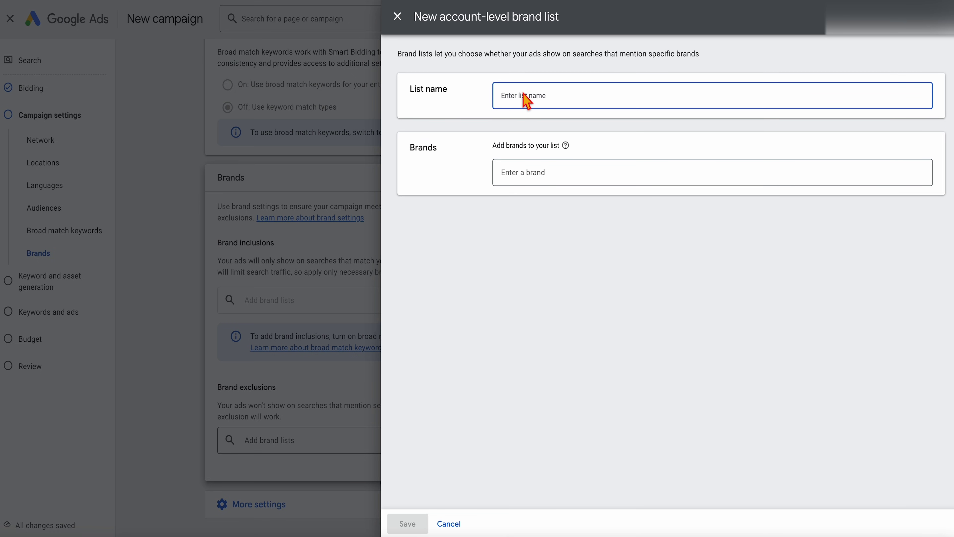
{"action": "type", "text": "My Villas in Bali"}
{"action": "left_click", "coordinate": [517, 175]}
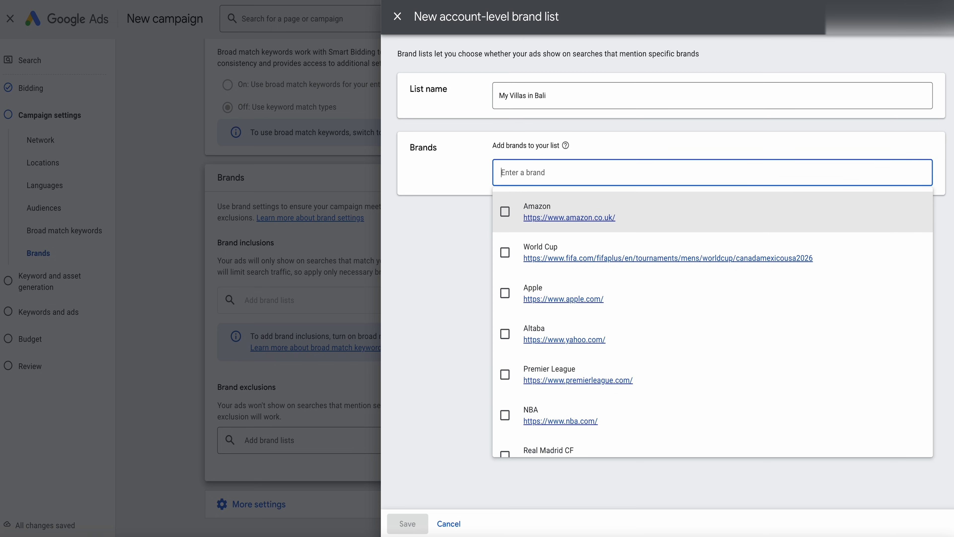
{"action": "type", "text": "https://www.myvillasinbali.com/"}
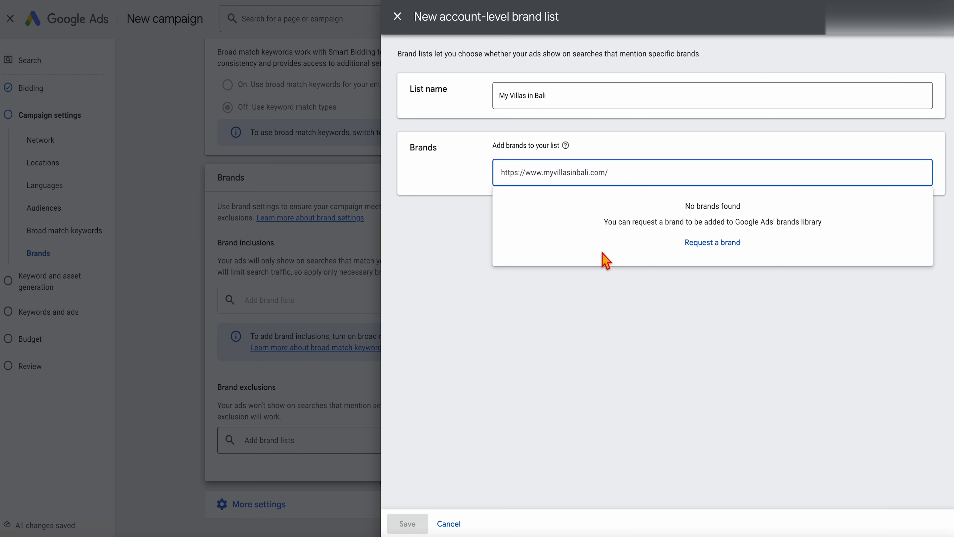
{"action": "left_click", "coordinate": [397, 17]}
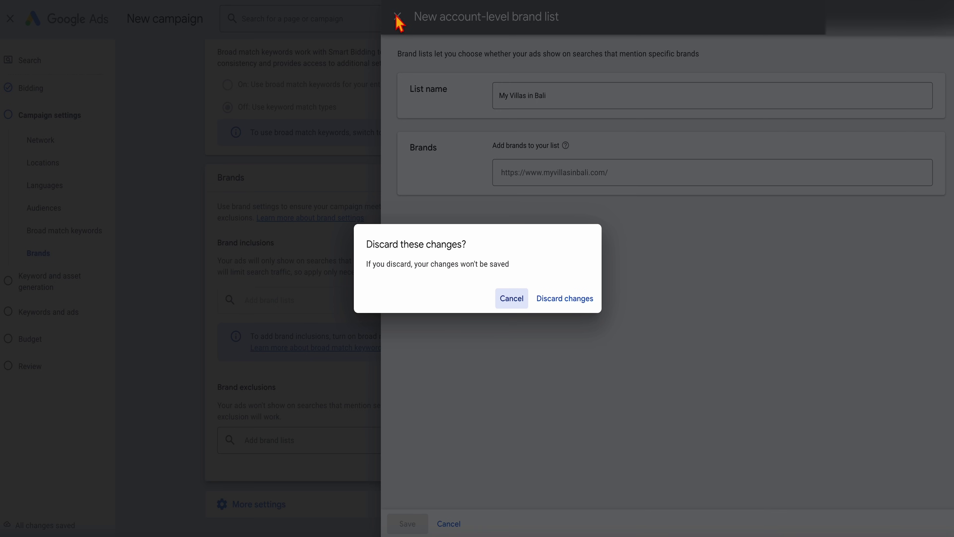
{"action": "left_click", "coordinate": [580, 299]}
{"action": "scroll", "coordinate": [560, 330], "scroll_direction": "down", "scroll_amount": 1}
- Keep the ad schedule at All days, continue, and skip AI keyword and asset generation
{"action": "left_click", "coordinate": [404, 474]}
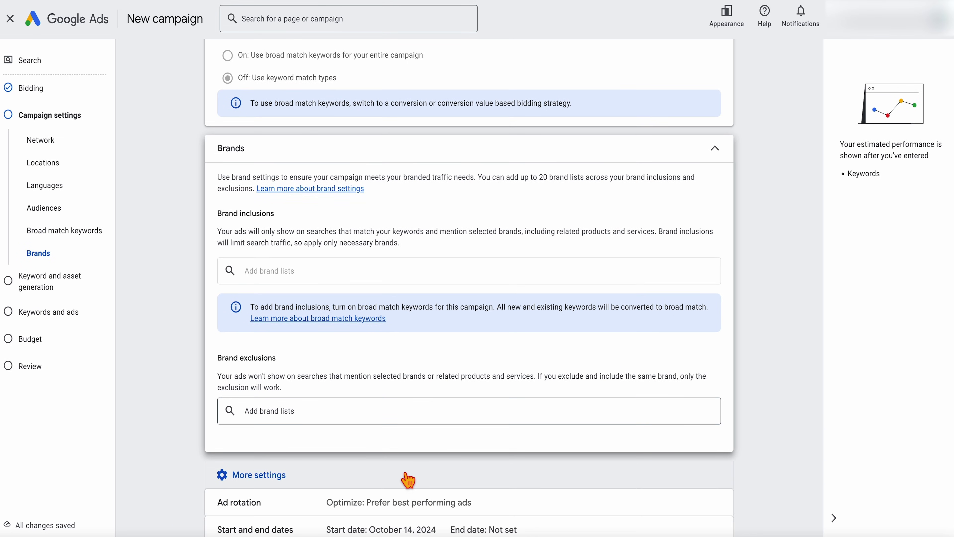
{"action": "scroll", "coordinate": [414, 477], "scroll_direction": "down", "scroll_amount": 3}
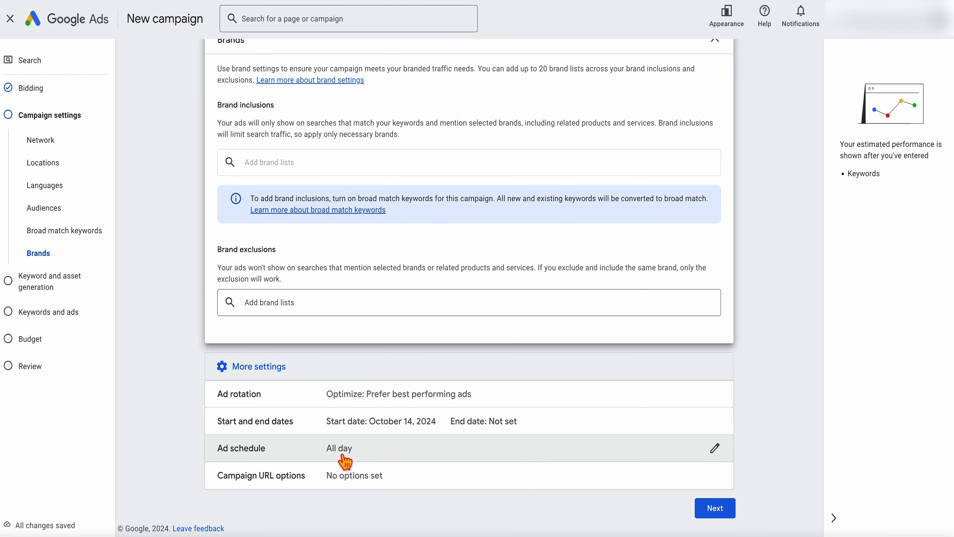
{"action": "left_click", "coordinate": [717, 451]}
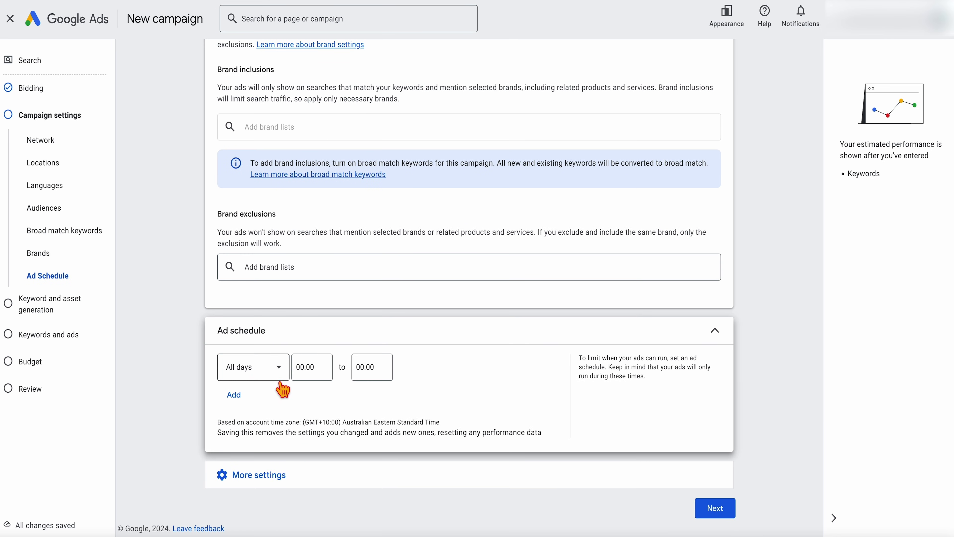
{"action": "left_click", "coordinate": [246, 372]}
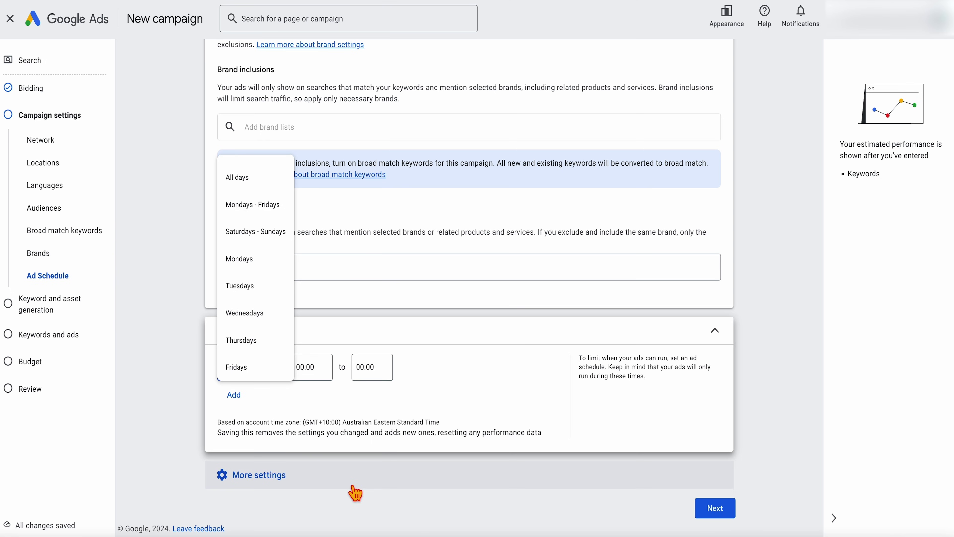
{"action": "left_click", "coordinate": [714, 510]}
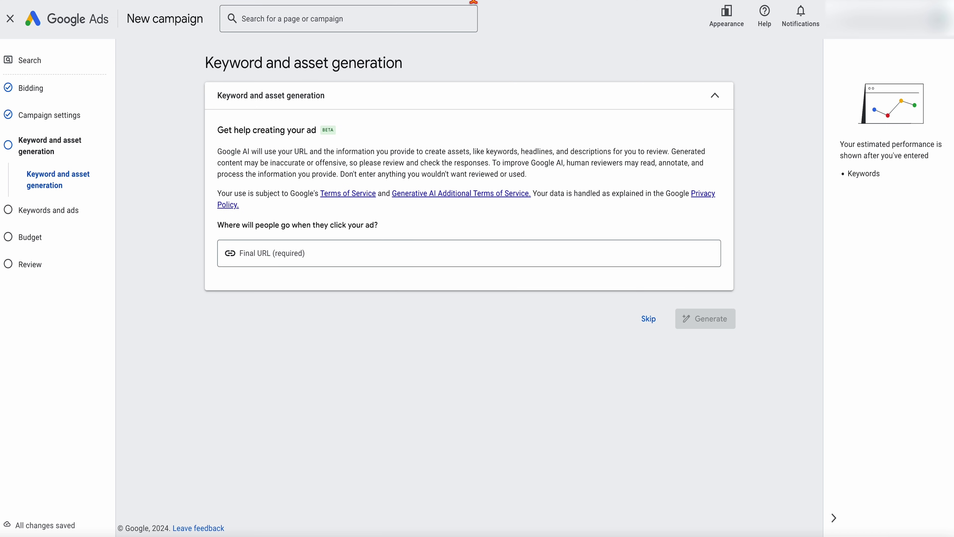
{"action": "left_click", "coordinate": [647, 320]}
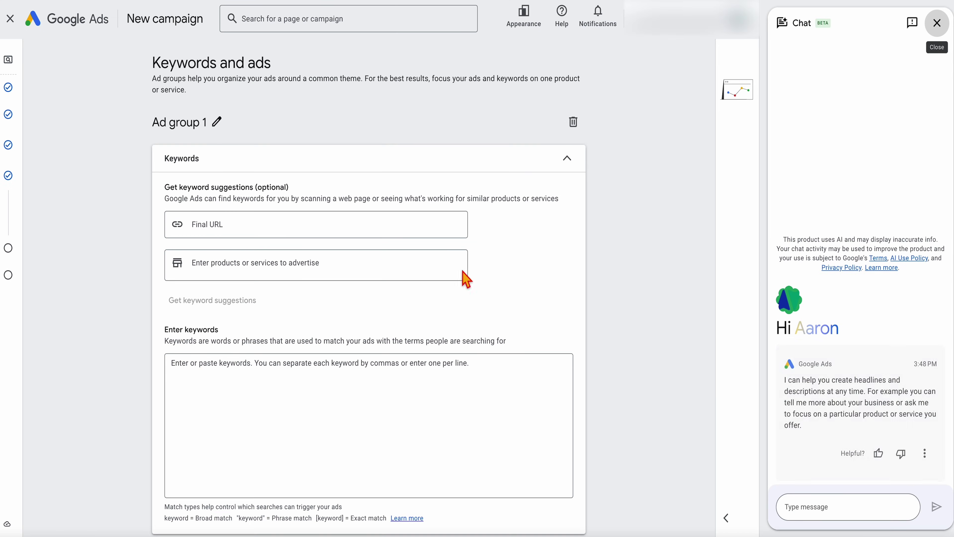
- Rename the ad group from 'Ad group 1' to '1BV'
{"action": "left_click", "coordinate": [218, 124]}
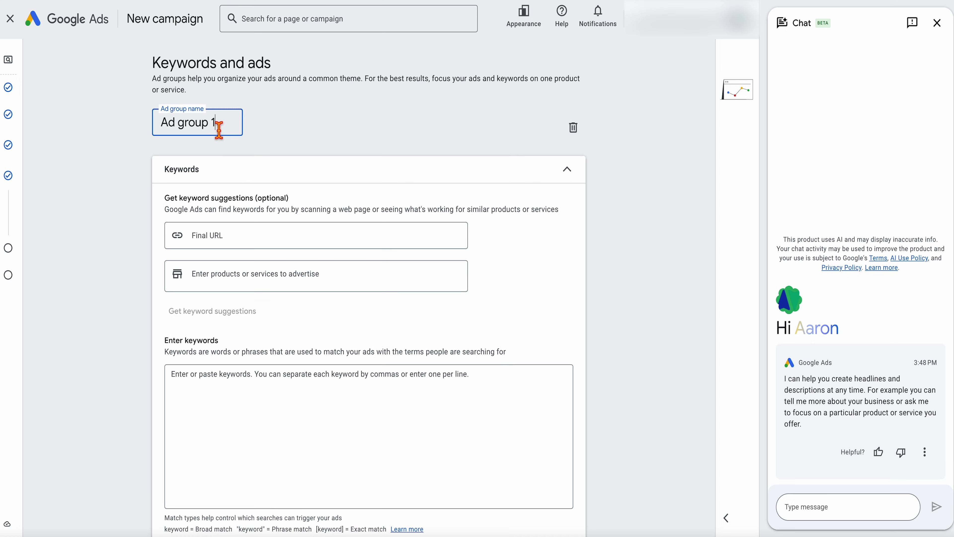
{"action": "key", "text": "ctrl+a"}
{"action": "type", "text": "1"}
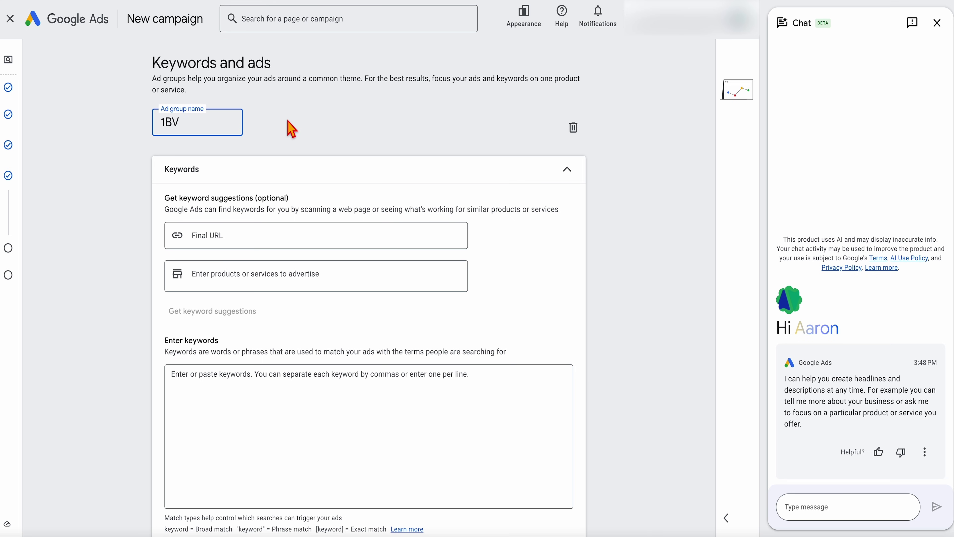
{"action": "left_click", "coordinate": [292, 129]}
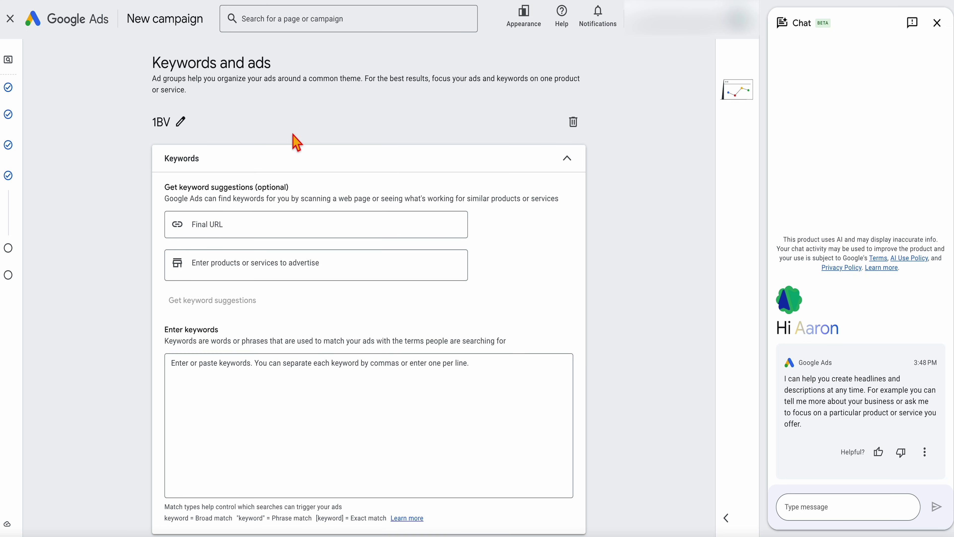
{"action": "scroll", "coordinate": [297, 142], "scroll_direction": "down", "scroll_amount": 2}
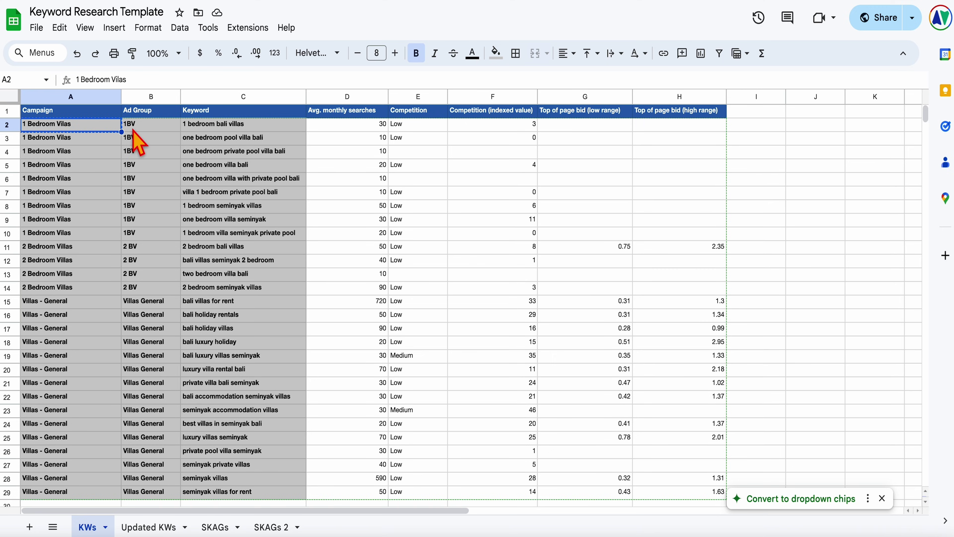
- Paste the nine 1BV keywords and bracket lines 4–9 as exact match
{"action": "left_click", "coordinate": [204, 125]}
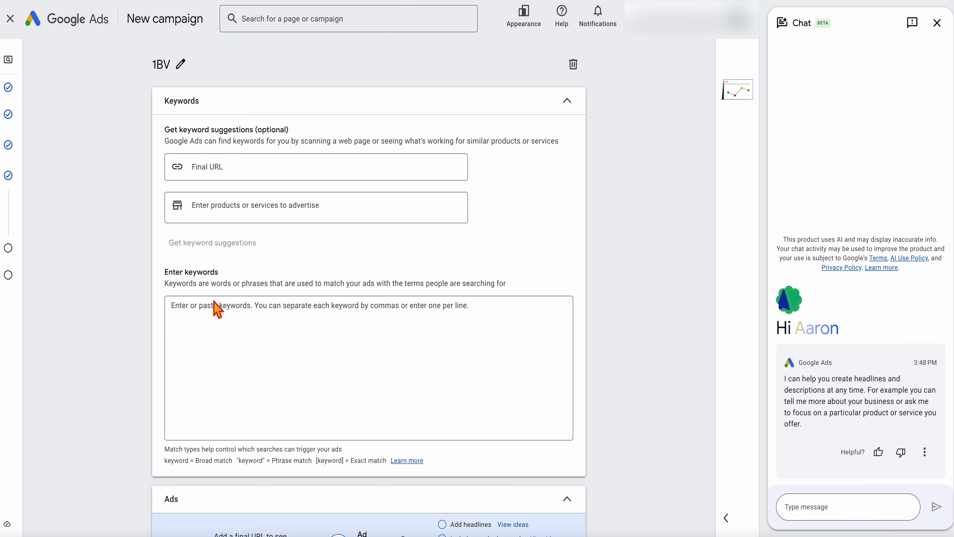
{"action": "left_click", "coordinate": [210, 311]}
{"action": "type", "text": "1 bedroom bali villas one bedroom pool villa bali one bedroom private pool villa bali one bedroom villa bali one bedroom villa with private pool bali villa 1 bedroom private pool bali 1 bedroom seminyak villas one bedroom villa seminyak 1 bedroom villa seminyak private pool"}
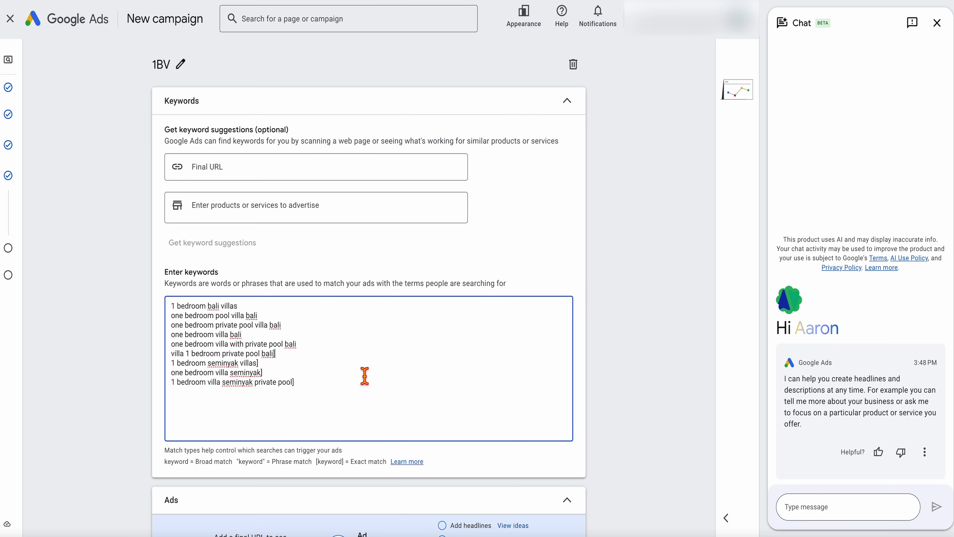
{"action": "type", "text": "]"}
{"action": "left_click", "coordinate": [175, 336]}
{"action": "type", "text": "["}
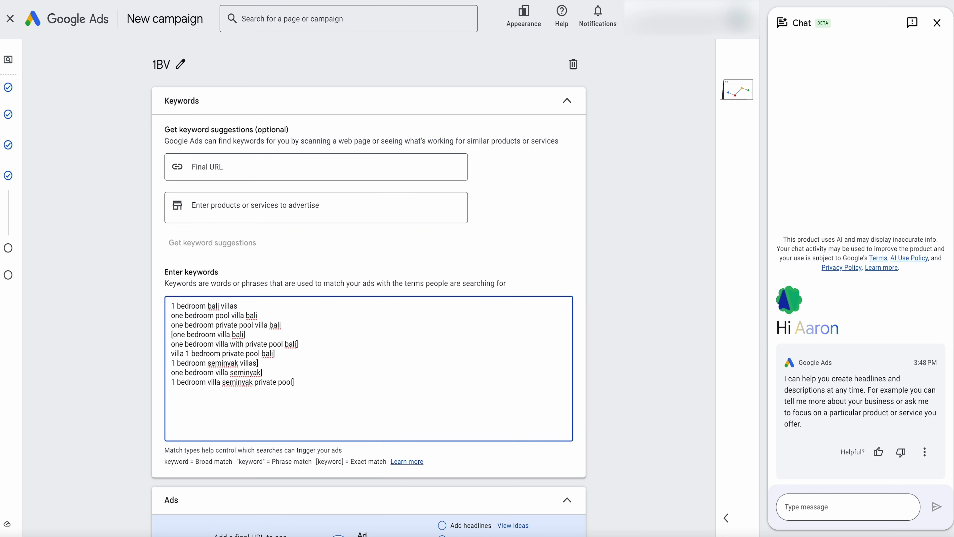
{"action": "key", "text": "Down"}
{"action": "key", "text": "Home"}
{"action": "type", "text": "["}
{"action": "key", "text": "Down"}
{"action": "key", "text": "Home"}
{"action": "type", "text": "[["}
{"action": "key", "text": "Down"}
{"action": "key", "text": "Home"}
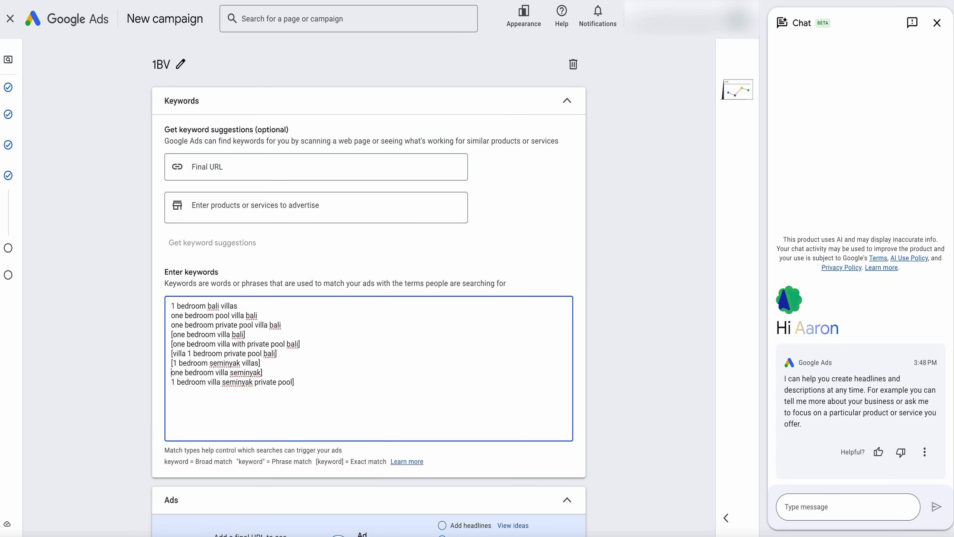
{"action": "type", "text": "["}
{"action": "key", "text": "Down"}
{"action": "key", "text": "Home"}
{"action": "type", "text": "["}
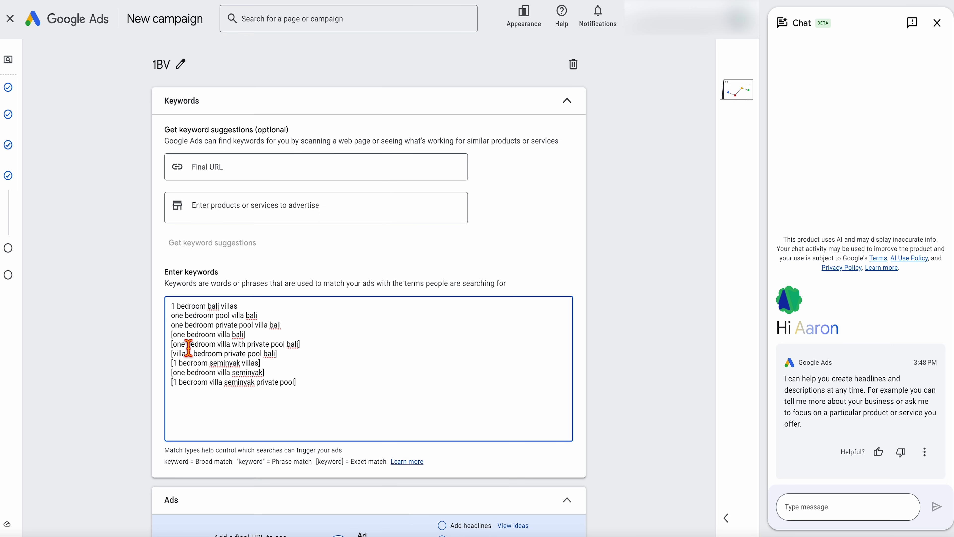
{"action": "scroll", "coordinate": [260, 376], "scroll_direction": "down", "scroll_amount": 5}
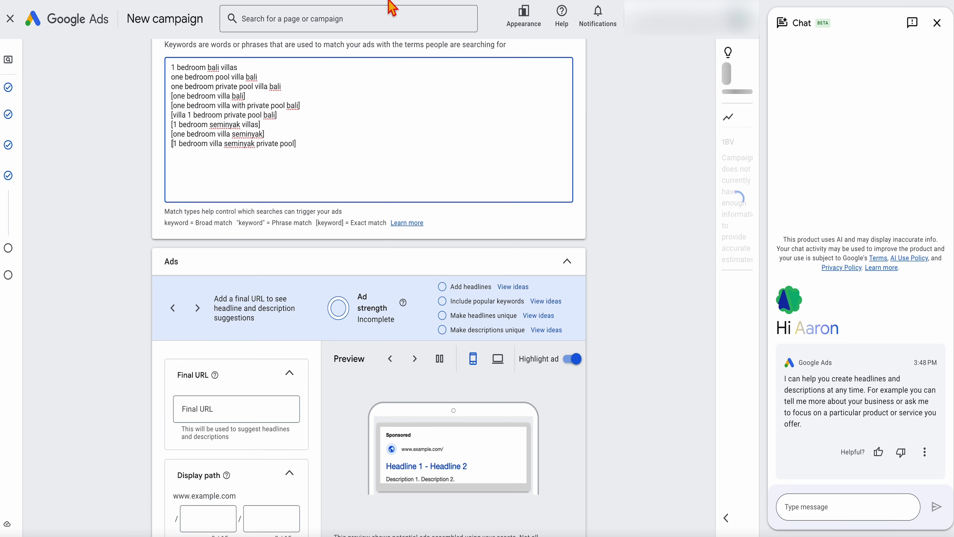
- Set the ad's final URL to the 1-bedroom-villa-seminyak page from cell Y3
{"action": "key", "text": "ctrl+Tab"}
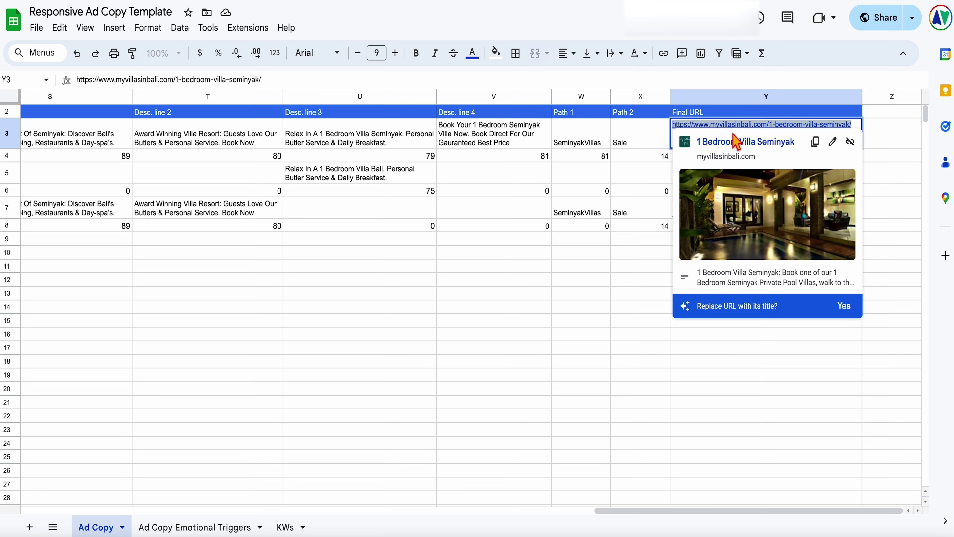
{"action": "key", "text": "ctrl+c"}
{"action": "key", "text": "ctrl+shift+Tab"}
{"action": "left_click", "coordinate": [240, 459]}
{"action": "key", "text": "ctrl+v"}
{"action": "scroll", "coordinate": [283, 435], "scroll_direction": "down", "scroll_amount": 4}
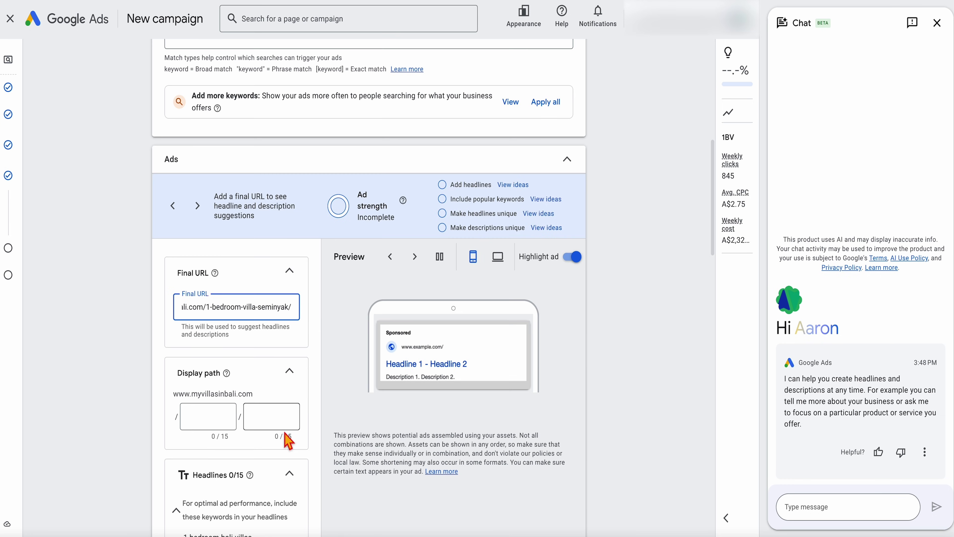
- Fill headlines with '1 Bedroom Seminyak Villa', 'Skinny Dip In Your Own Pool', 'Sale On Now Save Up to 45%'
{"action": "scroll", "coordinate": [279, 437], "scroll_direction": "down", "scroll_amount": 2}
{"action": "left_click", "coordinate": [207, 344]}
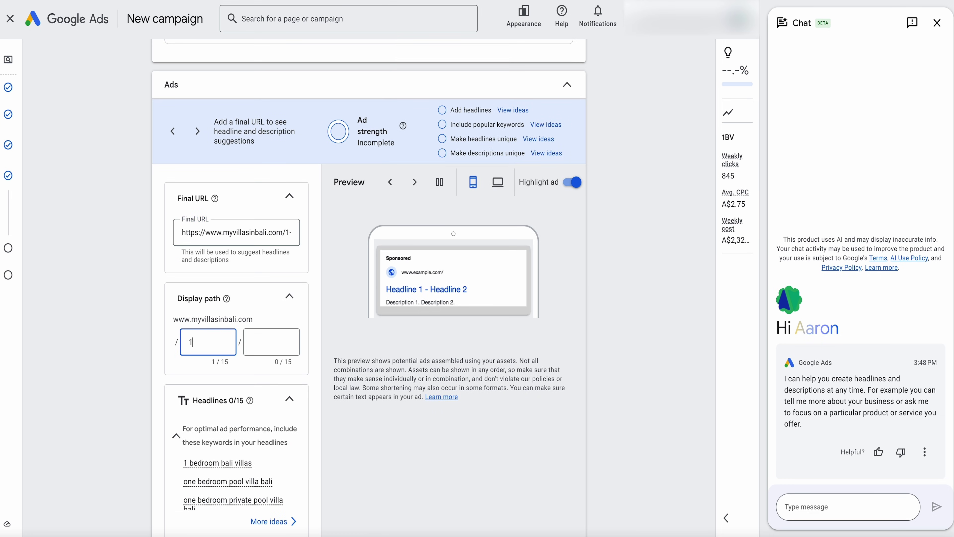
{"action": "scroll", "coordinate": [204, 275], "scroll_direction": "down", "scroll_amount": 5}
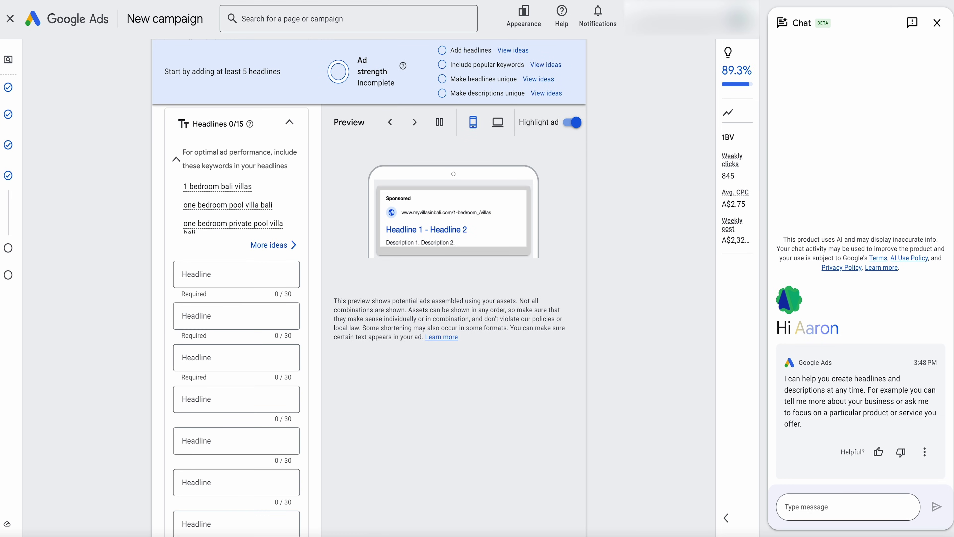
{"action": "key", "text": "ctrl+shift+Tab"}
{"action": "key", "text": "ctrl+shift+Tab"}
{"action": "scroll", "coordinate": [206, 171], "scroll_direction": "left", "scroll_amount": 10}
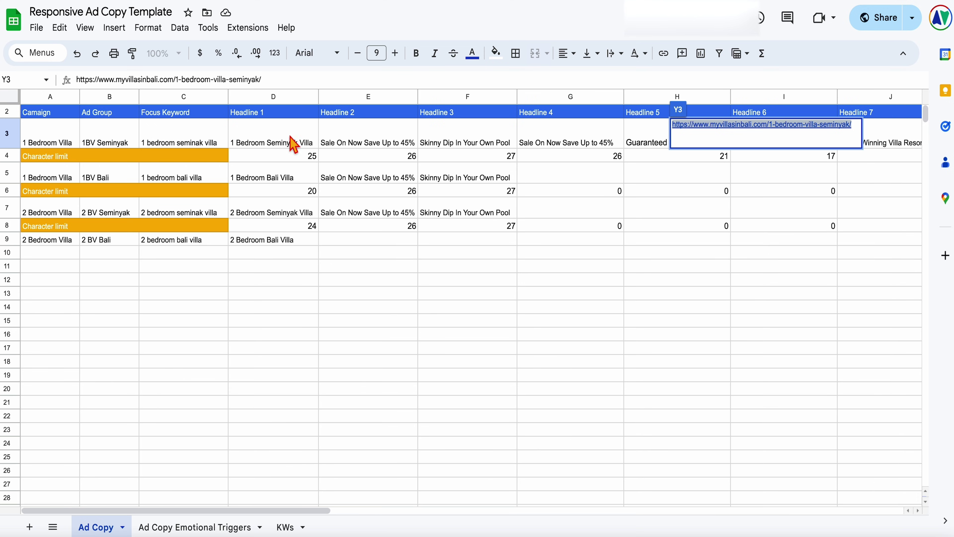
{"action": "left_click", "coordinate": [291, 144]}
{"action": "key", "text": "ctrl+c"}
{"action": "key", "text": "ctrl+Tab"}
{"action": "left_click", "coordinate": [224, 282]}
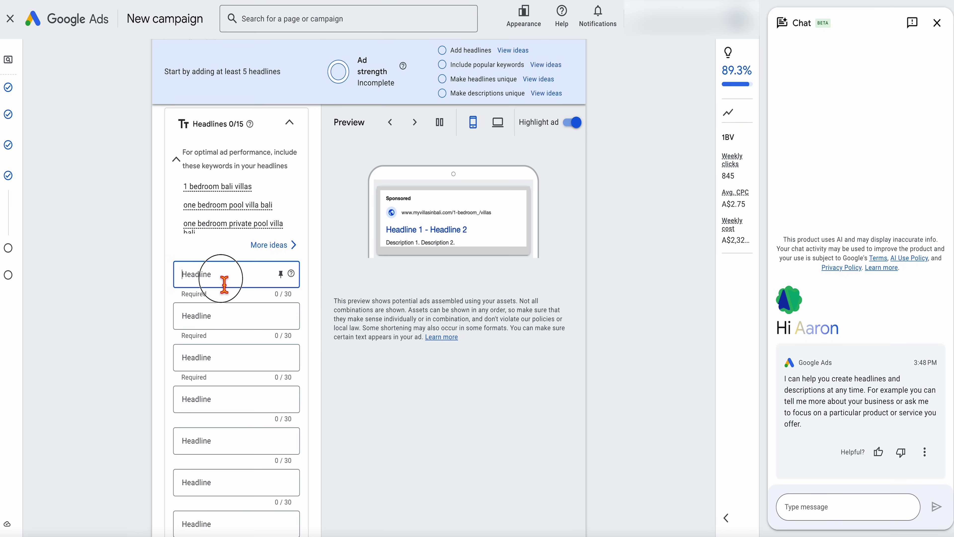
{"action": "key", "text": "ctrl+v"}
{"action": "key", "text": "ctrl+shift+Tab"}
{"action": "left_click", "coordinate": [470, 142]}
{"action": "key", "text": "ctrl+c"}
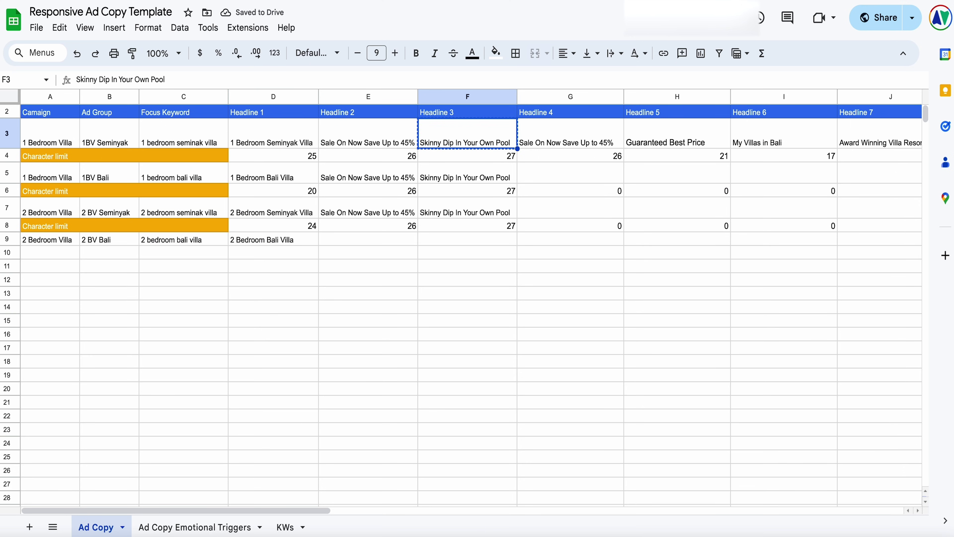
{"action": "key", "text": "ctrl+Tab"}
{"action": "left_click", "coordinate": [255, 323]}
{"action": "key", "text": "ctrl+v"}
{"action": "key", "text": "ctrl+shift+Tab"}
{"action": "key", "text": "Right"}
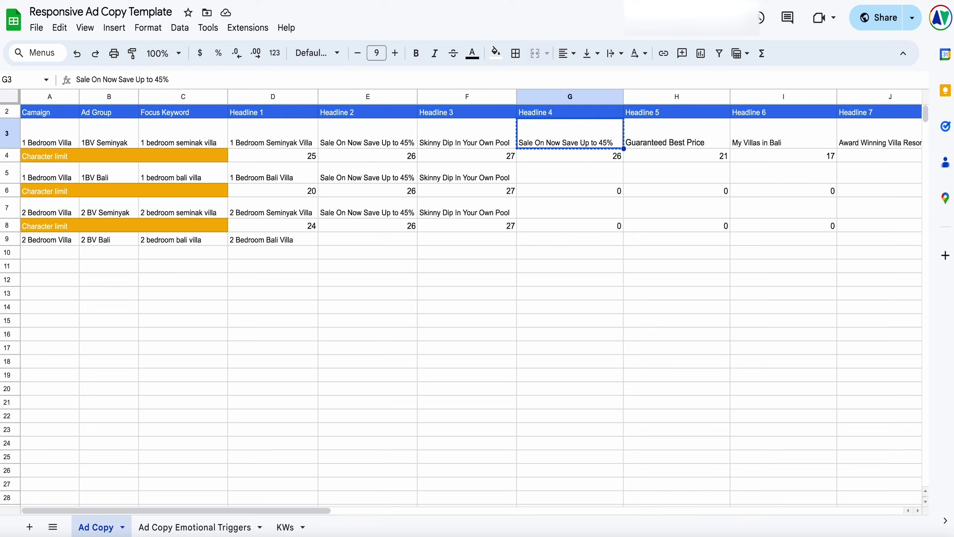
{"action": "key", "text": "ctrl+Tab"}
{"action": "left_click", "coordinate": [230, 357]}
{"action": "key", "text": "ctrl+v"}
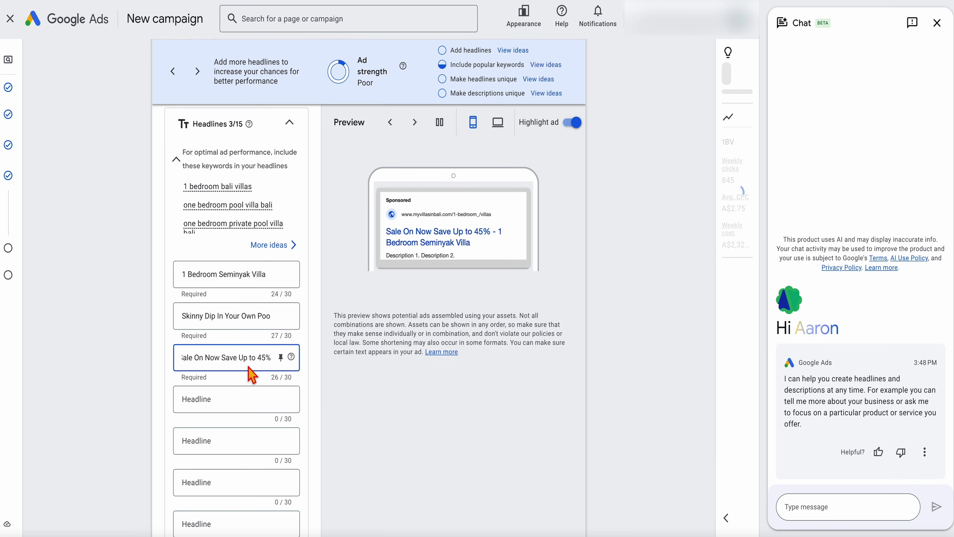
- Paste the Seminyak location line and the award-winning resort line from T3 into Descriptions 1 and 2
{"action": "scroll", "coordinate": [244, 387], "scroll_direction": "down", "scroll_amount": 3}
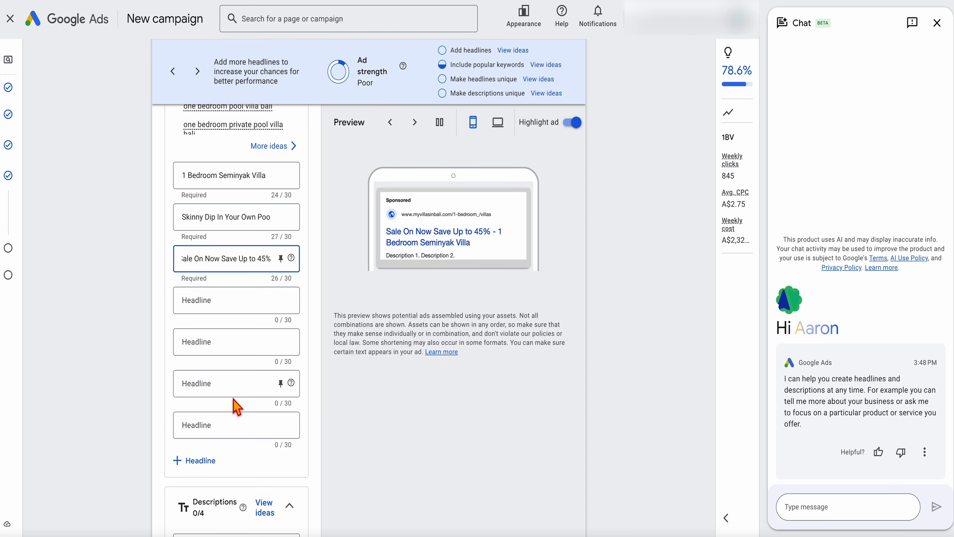
{"action": "scroll", "coordinate": [239, 408], "scroll_direction": "down", "scroll_amount": 2}
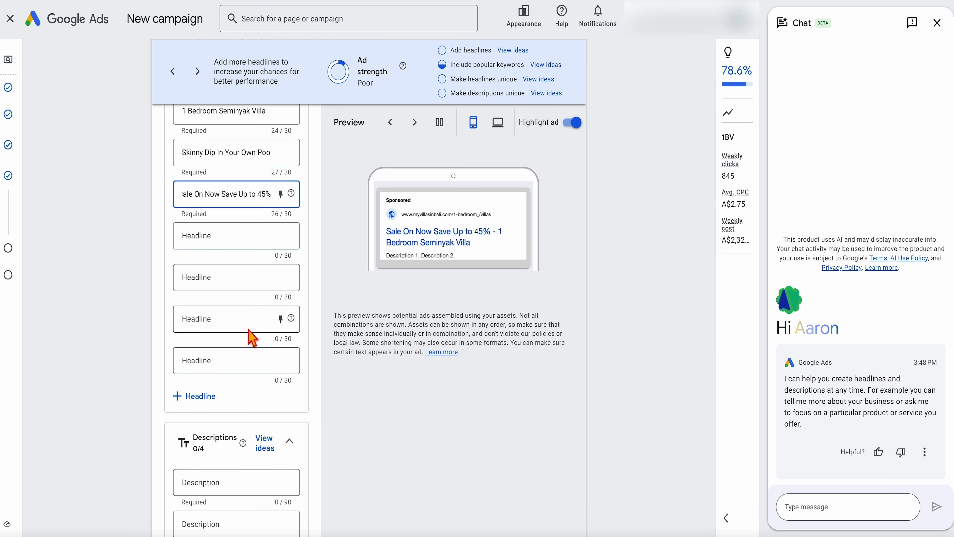
{"action": "scroll", "coordinate": [248, 370], "scroll_direction": "down", "scroll_amount": 3}
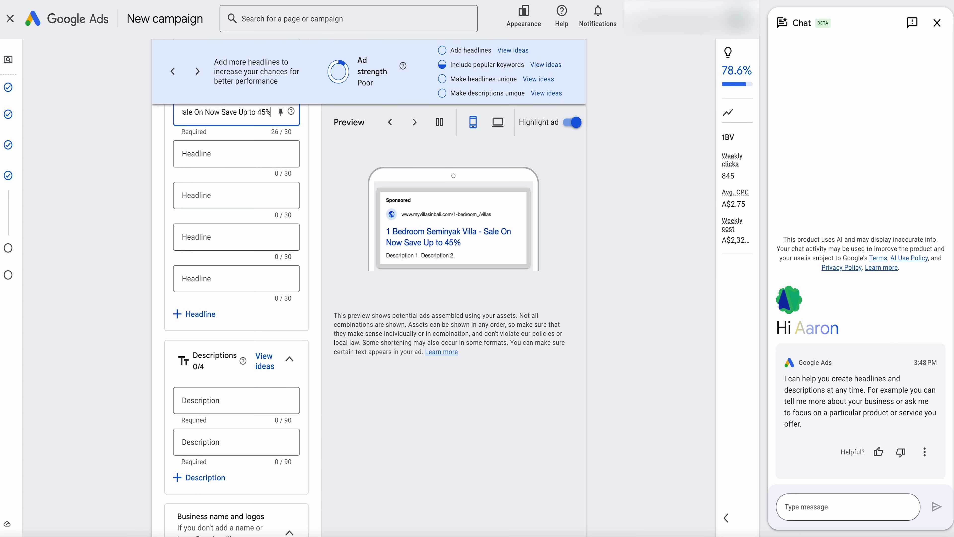
{"action": "key", "text": "ctrl+Tab"}
{"action": "scroll", "coordinate": [676, 135], "scroll_direction": "right", "scroll_amount": 10}
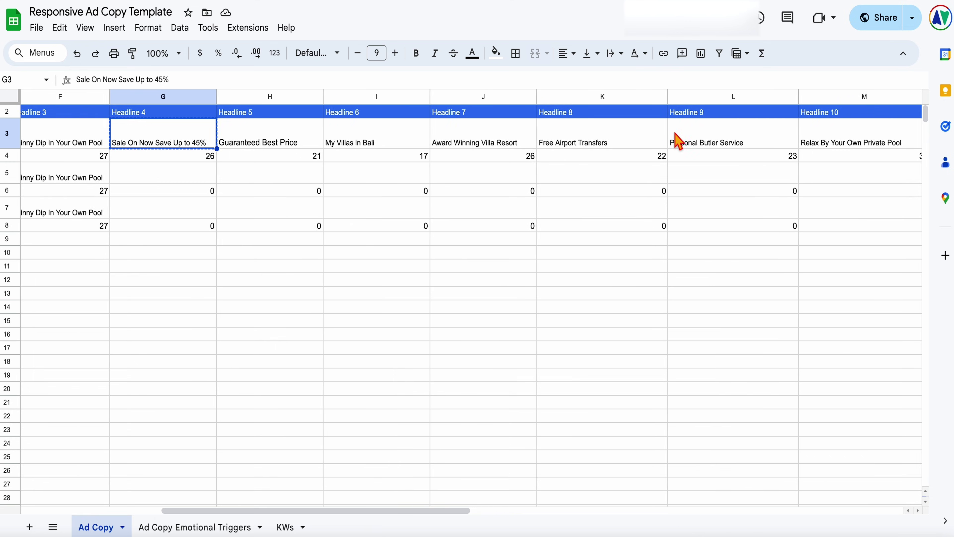
{"action": "key", "text": "ctrl+shift+Tab"}
{"action": "left_click", "coordinate": [228, 399]}
{"action": "key", "text": "ctrl+v"}
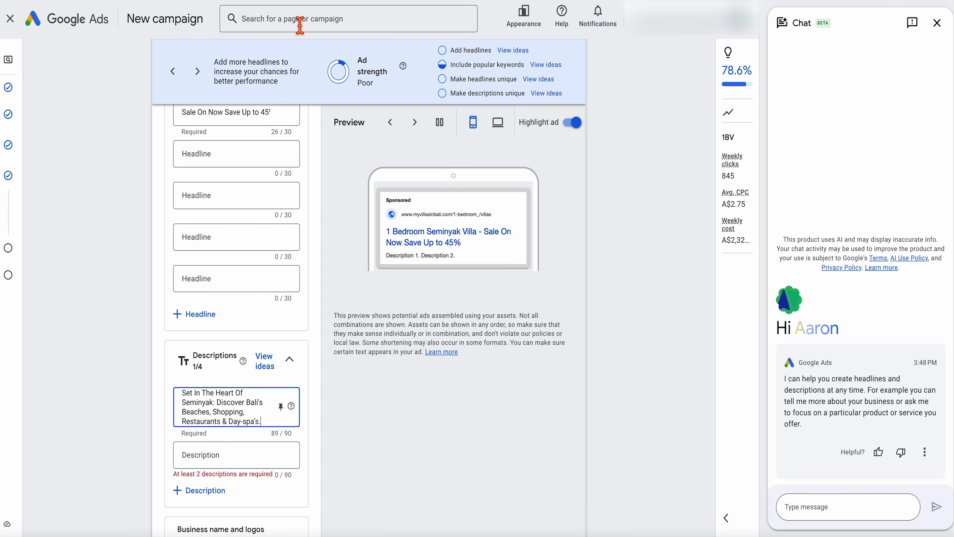
{"action": "key", "text": "ctrl+Tab"}
{"action": "left_click", "coordinate": [751, 140]}
{"action": "key", "text": "ctrl+c"}
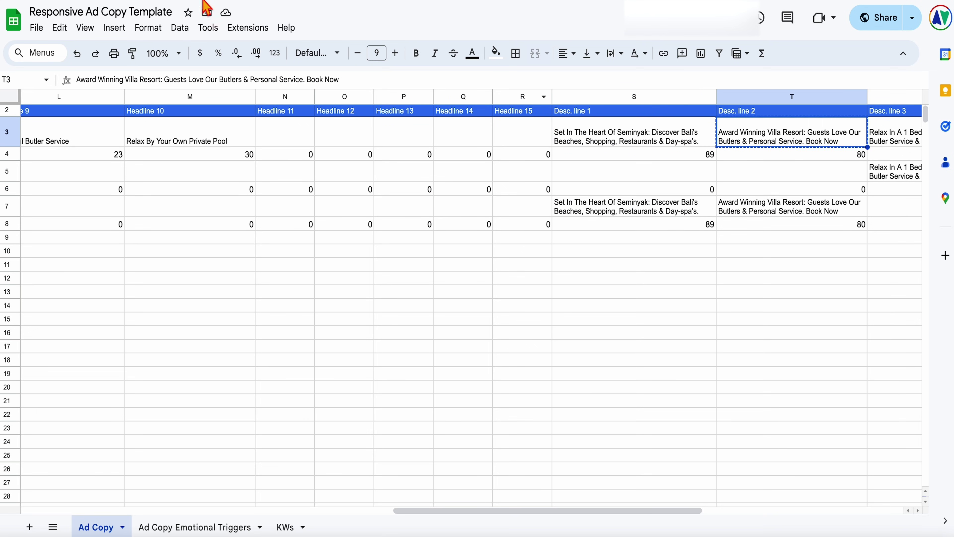
{"action": "key", "text": "ctrl+shift+Tab"}
{"action": "left_click", "coordinate": [231, 383]}
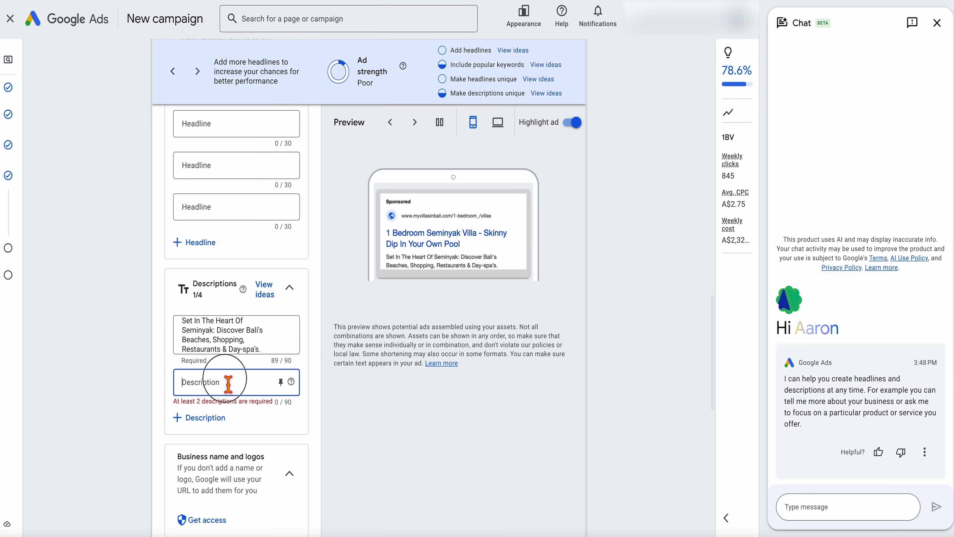
{"action": "key", "text": "ctrl+v"}
{"action": "scroll", "coordinate": [236, 385], "scroll_direction": "down", "scroll_amount": 5}
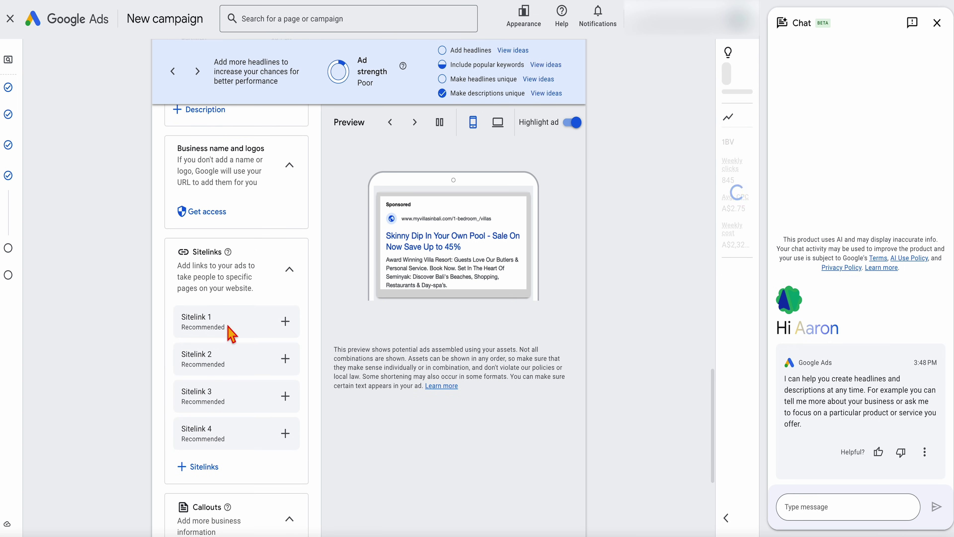
{"action": "left_click", "coordinate": [286, 322]}
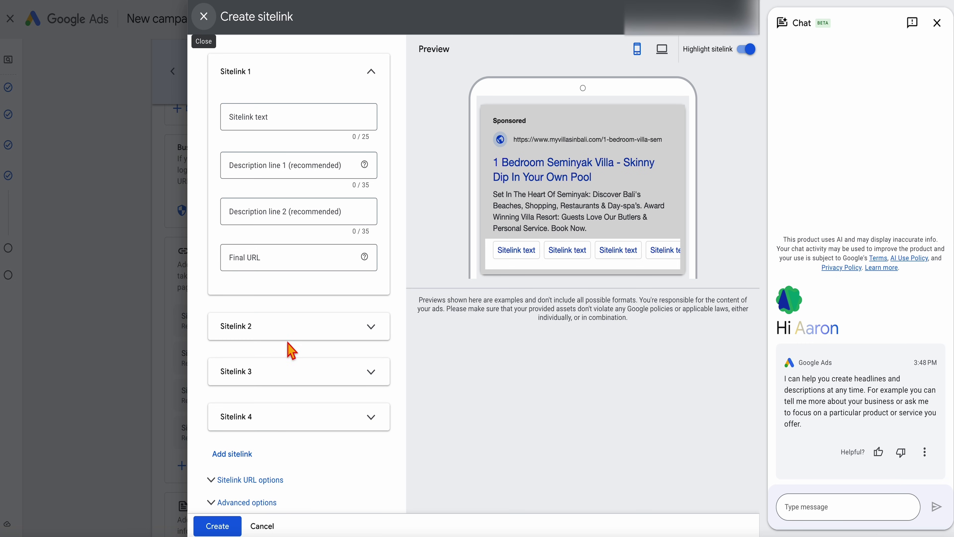
{"action": "left_click", "coordinate": [249, 119]}
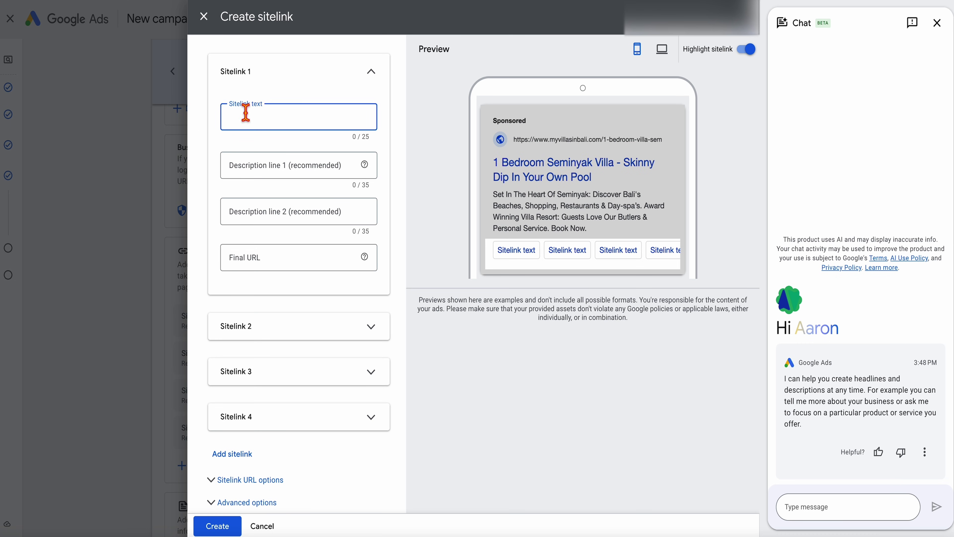
{"action": "left_click", "coordinate": [279, 266]}
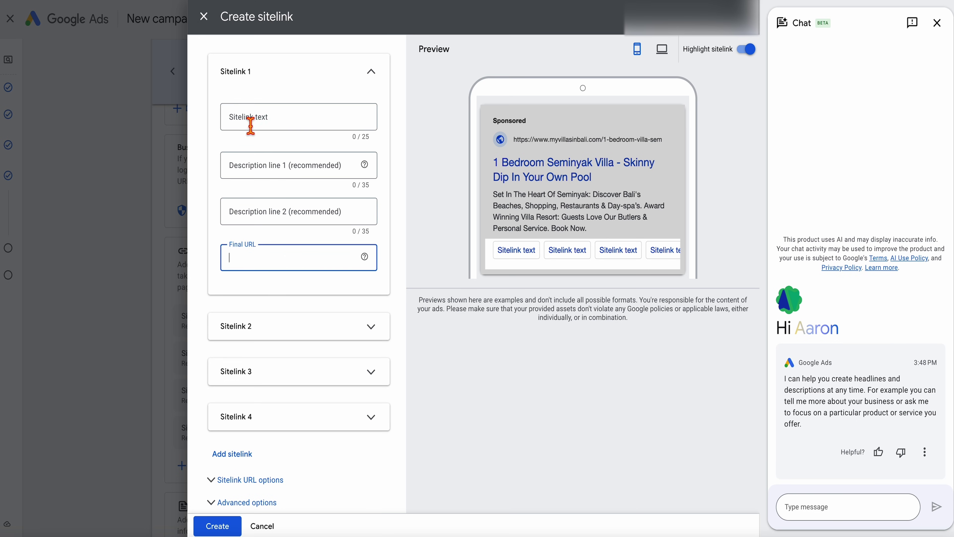
{"action": "left_click", "coordinate": [204, 16]}
{"action": "left_click", "coordinate": [285, 319]}
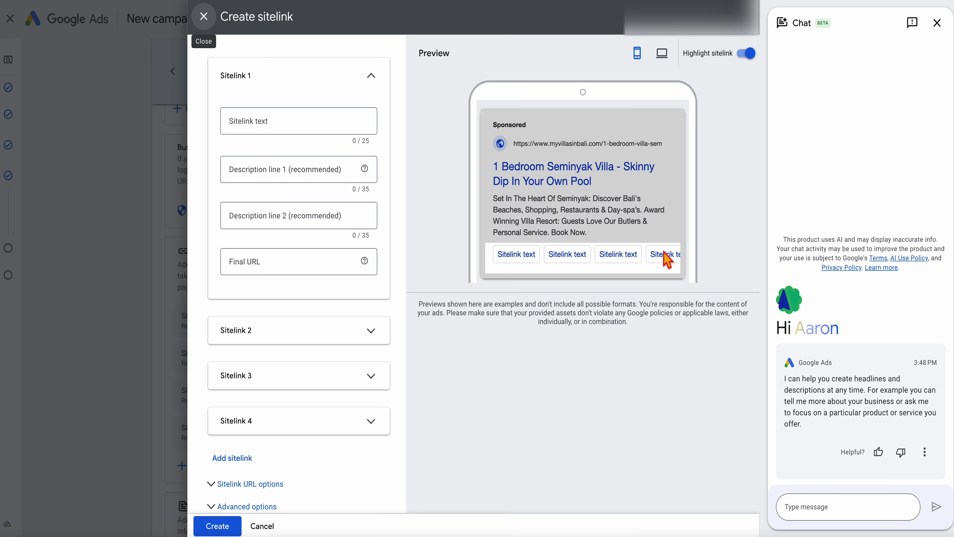
{"action": "left_click", "coordinate": [661, 54]}
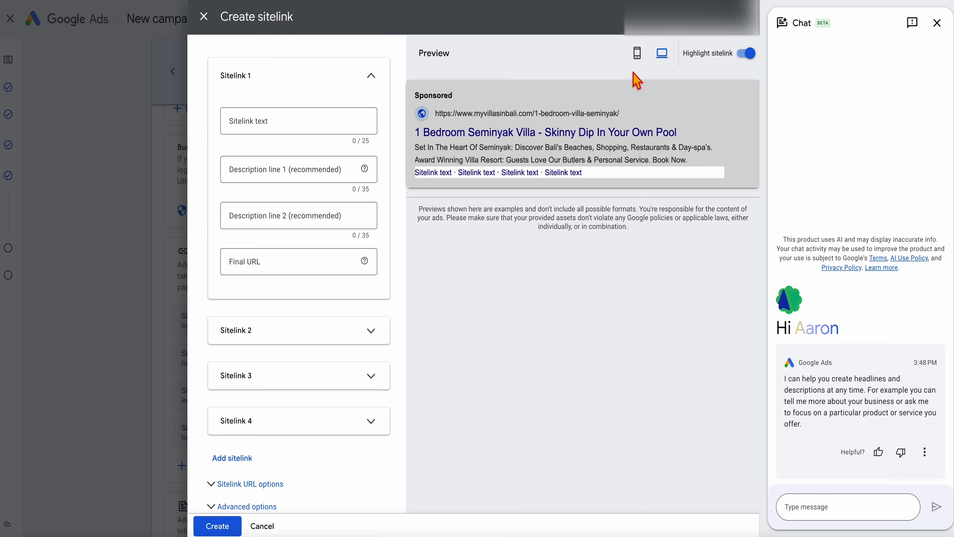
{"action": "left_click", "coordinate": [637, 53]}
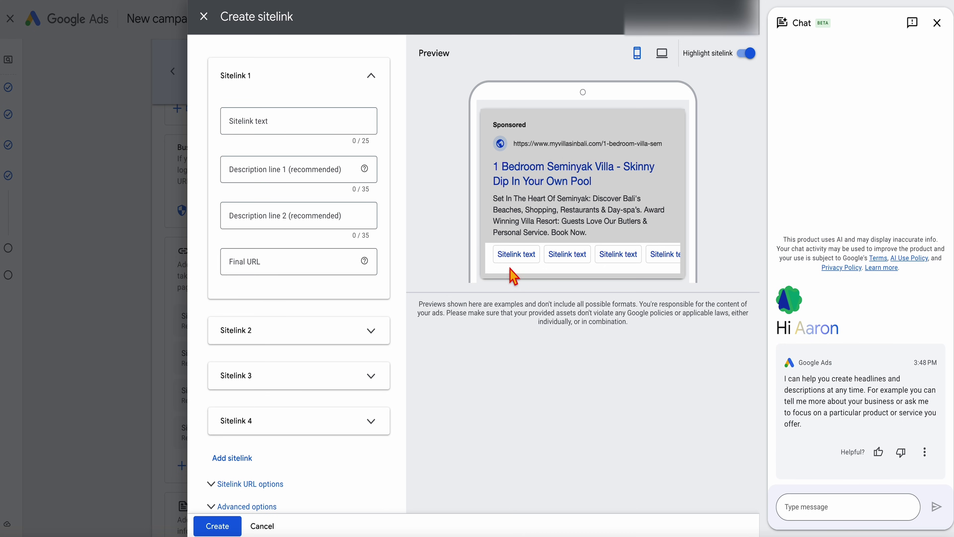
- Close the sitelink form without adding any, expand More asset types, and advance to Budget
{"action": "left_click", "coordinate": [204, 16]}
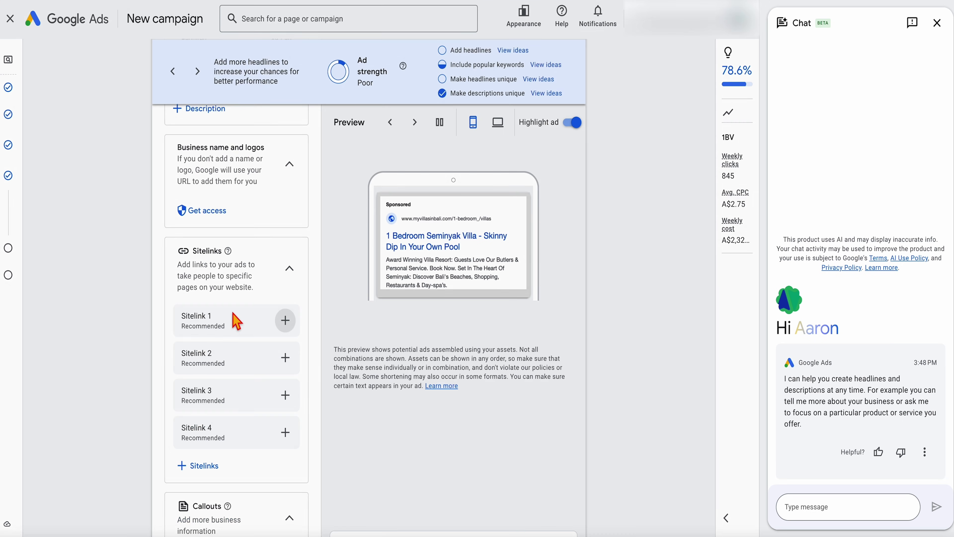
{"action": "scroll", "coordinate": [239, 326], "scroll_direction": "down", "scroll_amount": 4}
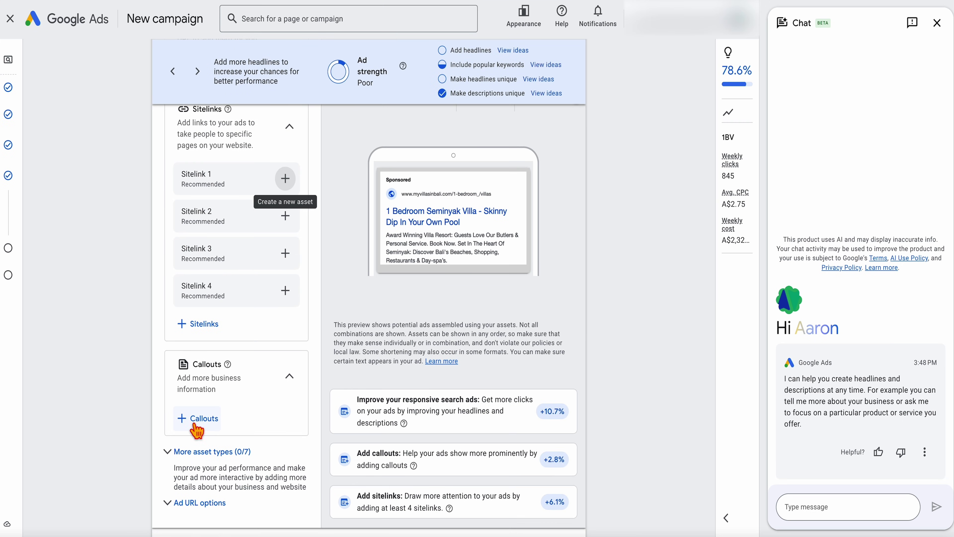
{"action": "left_click", "coordinate": [211, 452]}
{"action": "scroll", "coordinate": [221, 467], "scroll_direction": "down", "scroll_amount": 2}
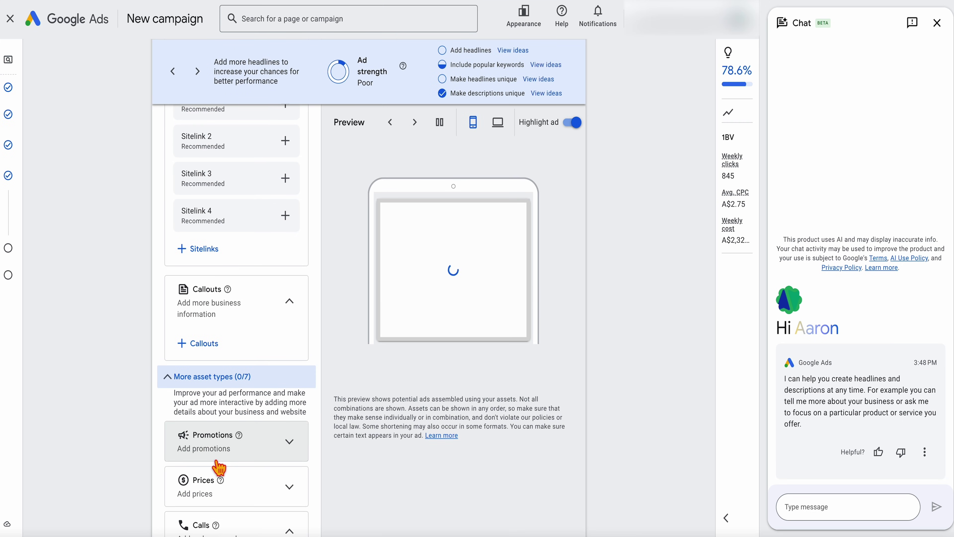
{"action": "scroll", "coordinate": [219, 467], "scroll_direction": "down", "scroll_amount": 4}
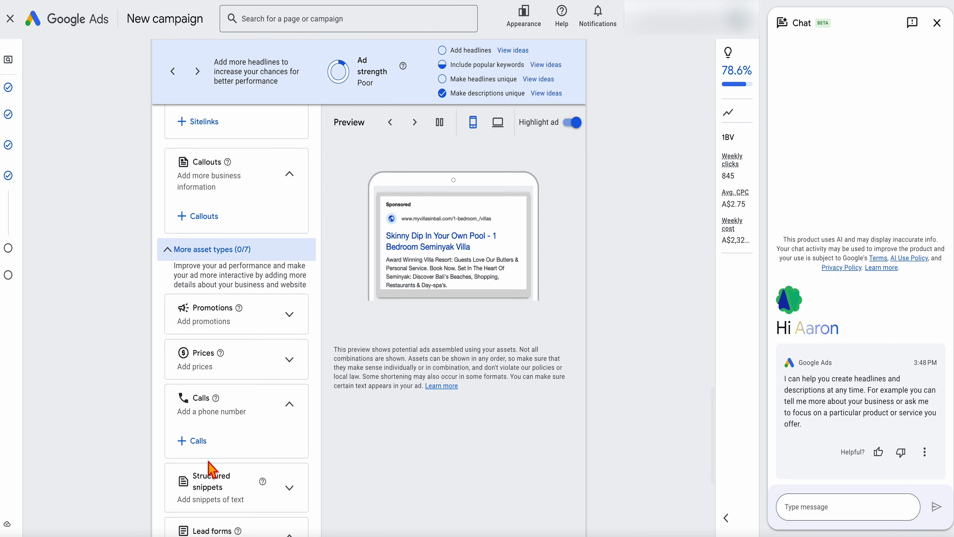
{"action": "scroll", "coordinate": [184, 481], "scroll_direction": "down", "scroll_amount": 8}
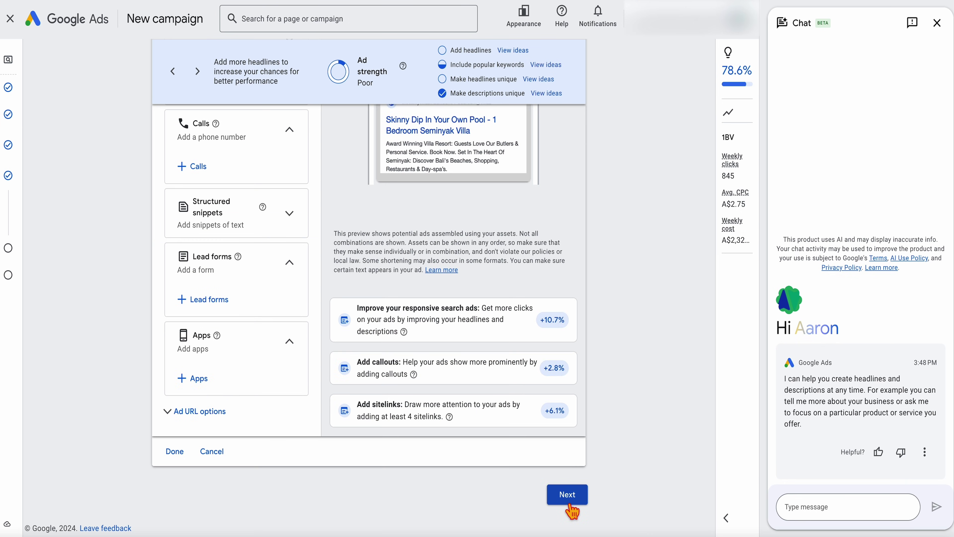
{"action": "left_click", "coordinate": [566, 500]}
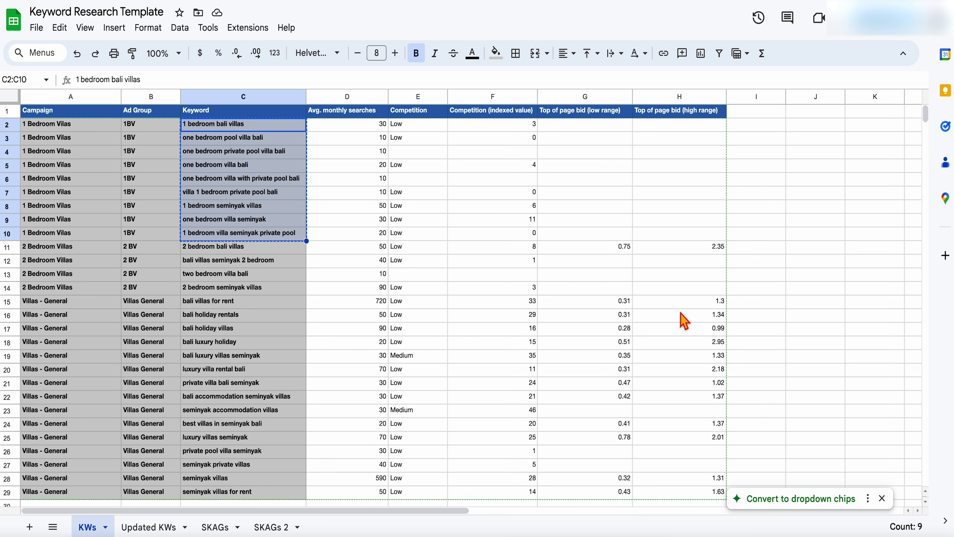
{"action": "scroll", "coordinate": [691, 376], "scroll_direction": "down", "scroll_amount": 3}
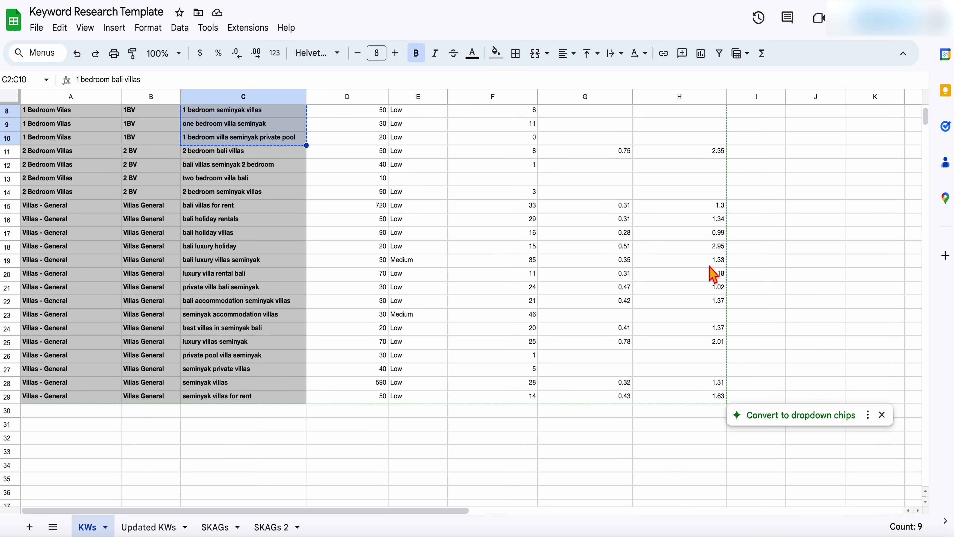
{"action": "left_click", "coordinate": [706, 247]}
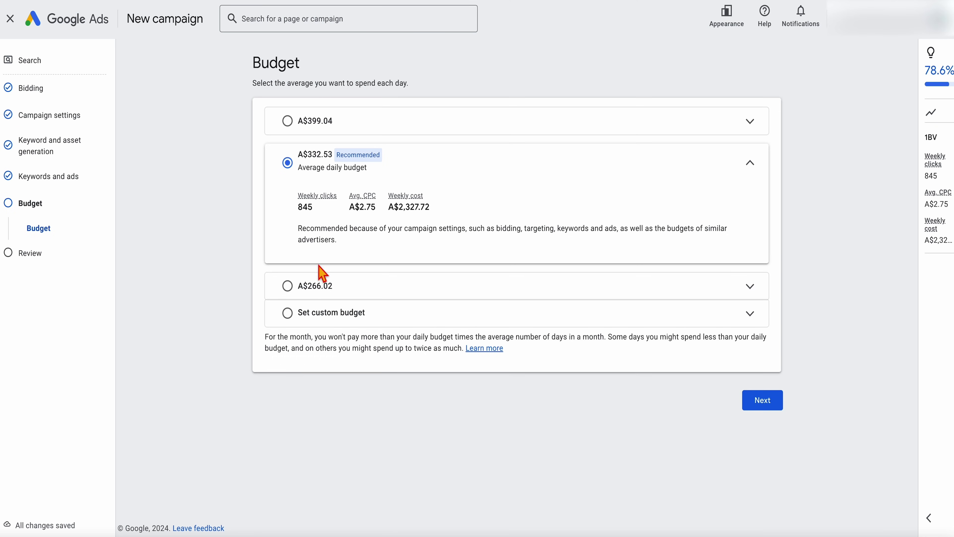
- Replace the recommended 332.53 with a custom daily budget of A$30.00
{"action": "left_click", "coordinate": [315, 313]}
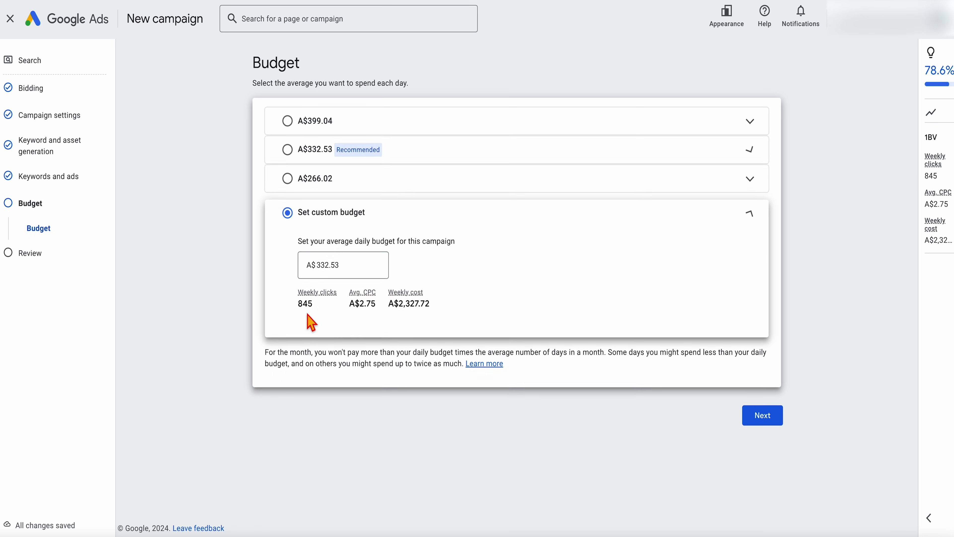
{"action": "double_click", "coordinate": [327, 267]}
{"action": "type", "text": "30"}
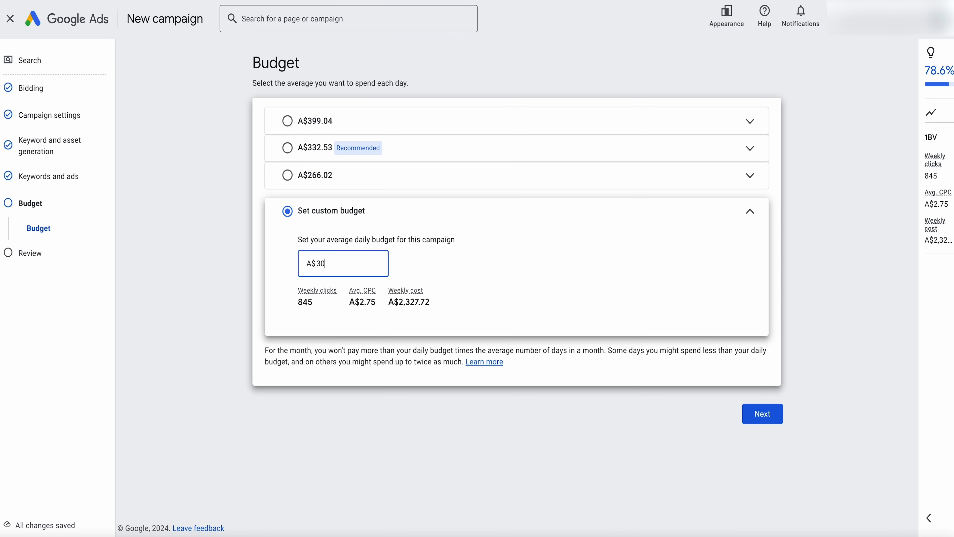
{"action": "key", "text": "Tab"}
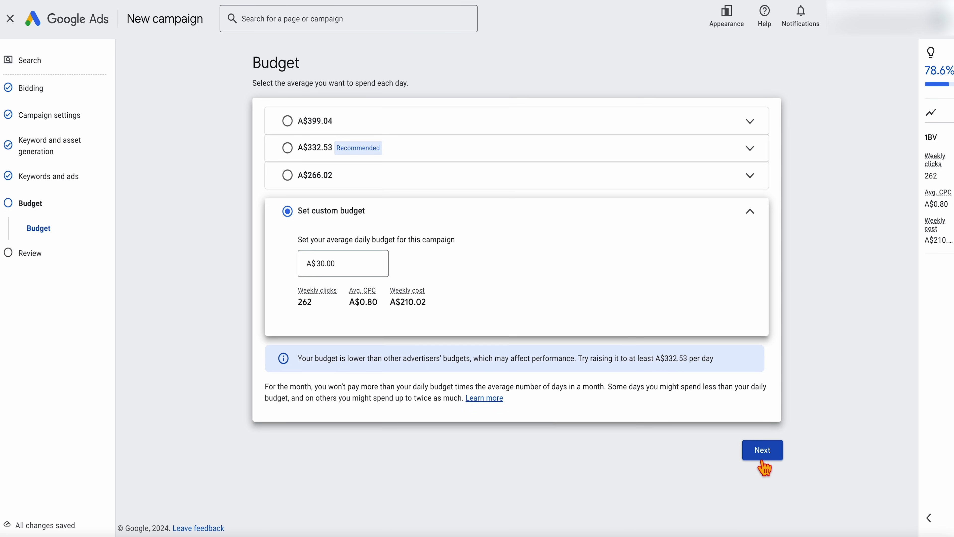
- Continue to the Review page and look over the campaign summary
{"action": "left_click", "coordinate": [762, 450]}
{"action": "scroll", "coordinate": [552, 322], "scroll_direction": "down", "scroll_amount": 3}
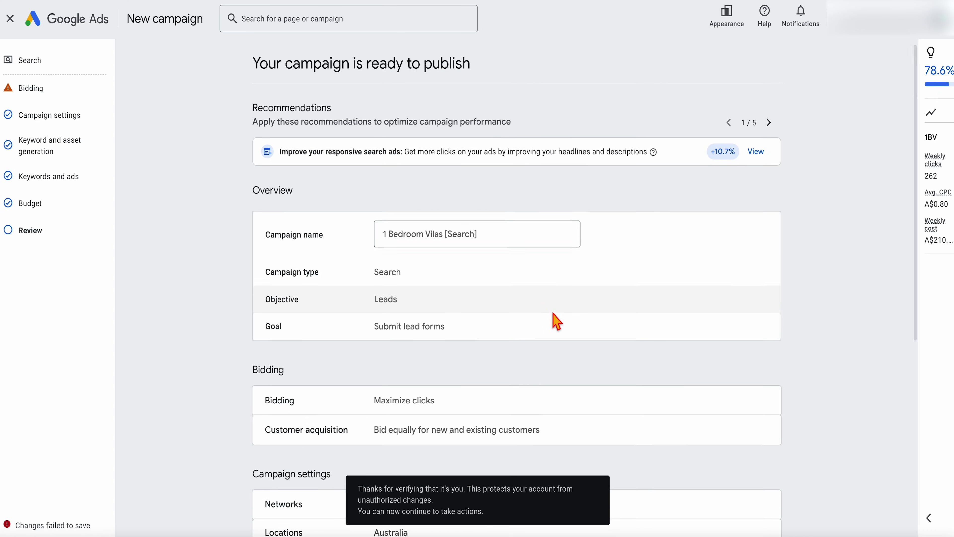
{"action": "scroll", "coordinate": [554, 322], "scroll_direction": "down", "scroll_amount": 6}
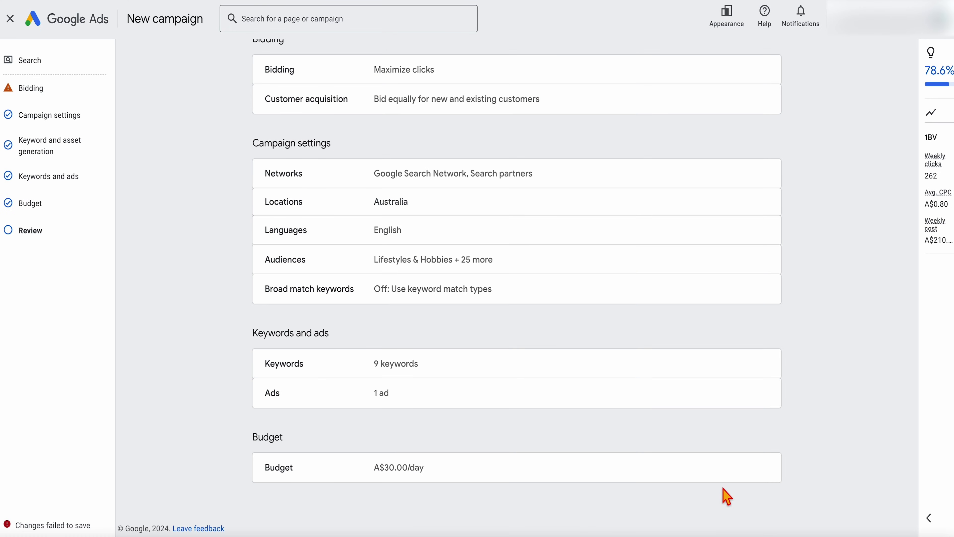
{"action": "scroll", "coordinate": [725, 496], "scroll_direction": "up", "scroll_amount": 10}
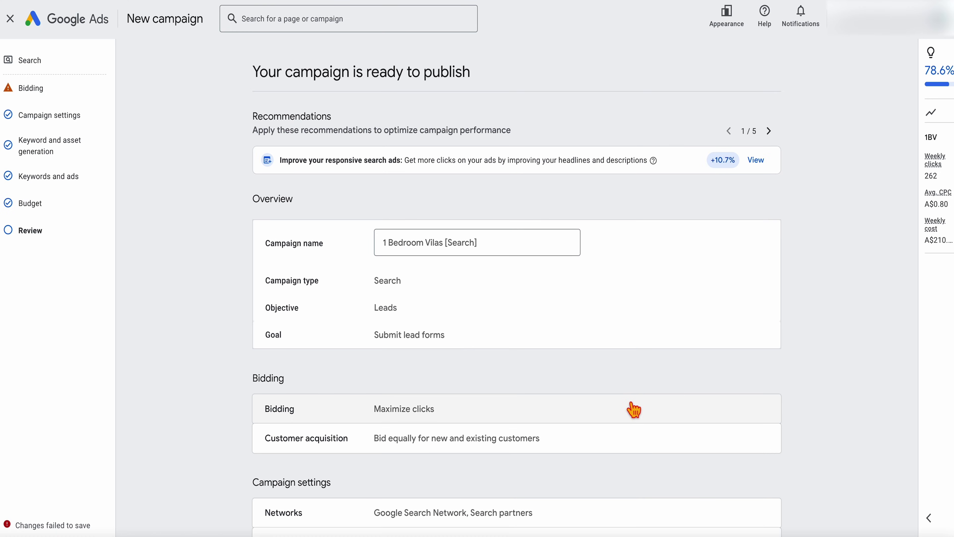
{"action": "scroll", "coordinate": [632, 407], "scroll_direction": "down", "scroll_amount": 8}
{"action": "scroll", "coordinate": [421, 290], "scroll_direction": "up", "scroll_amount": 8}
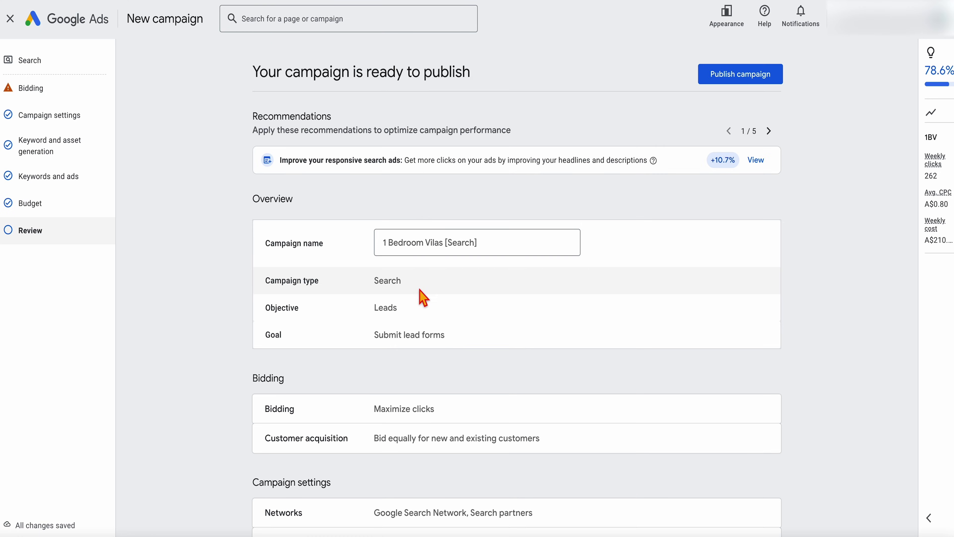